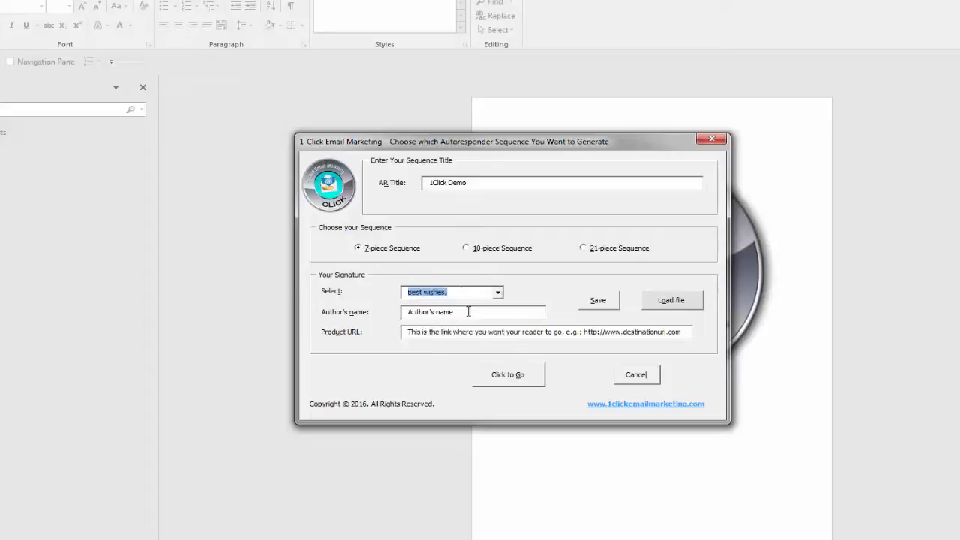
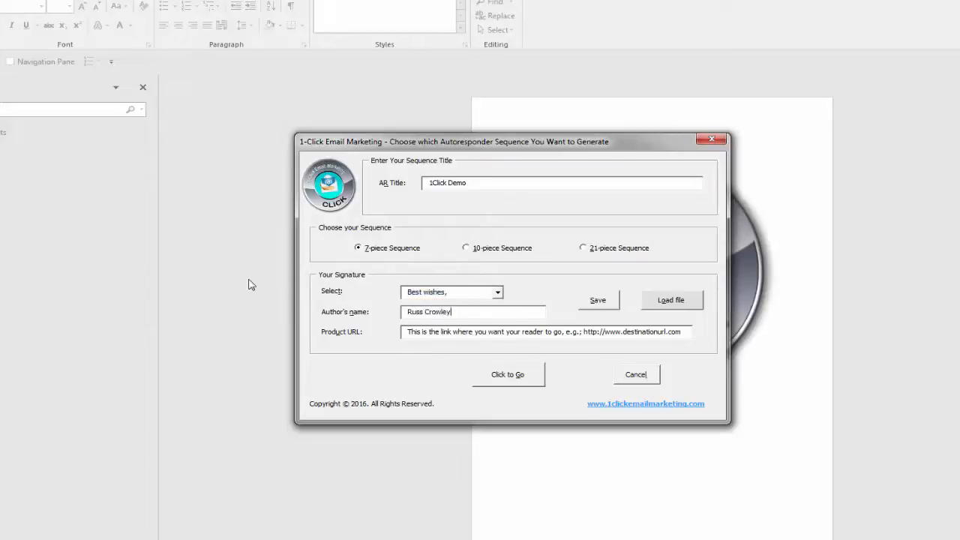
key(Tab)
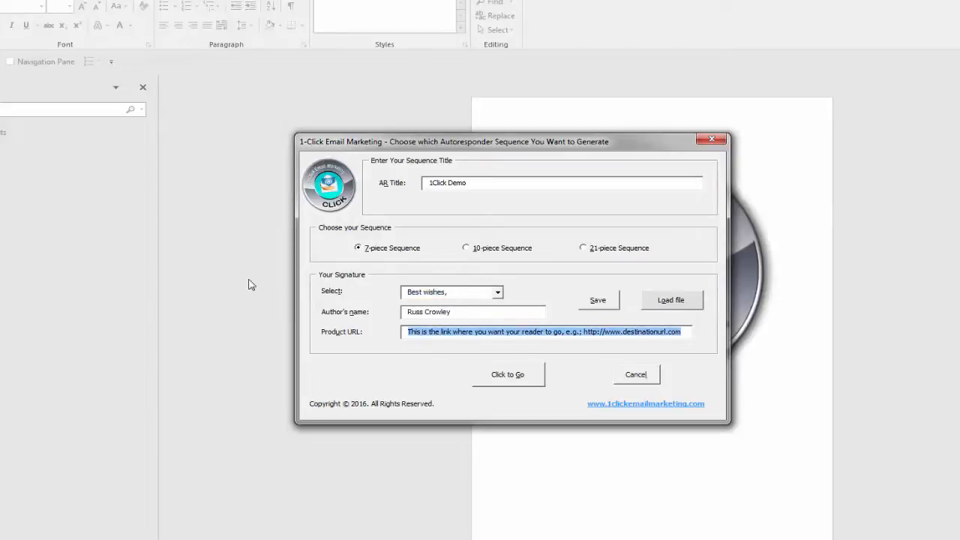
key(BackSpace)
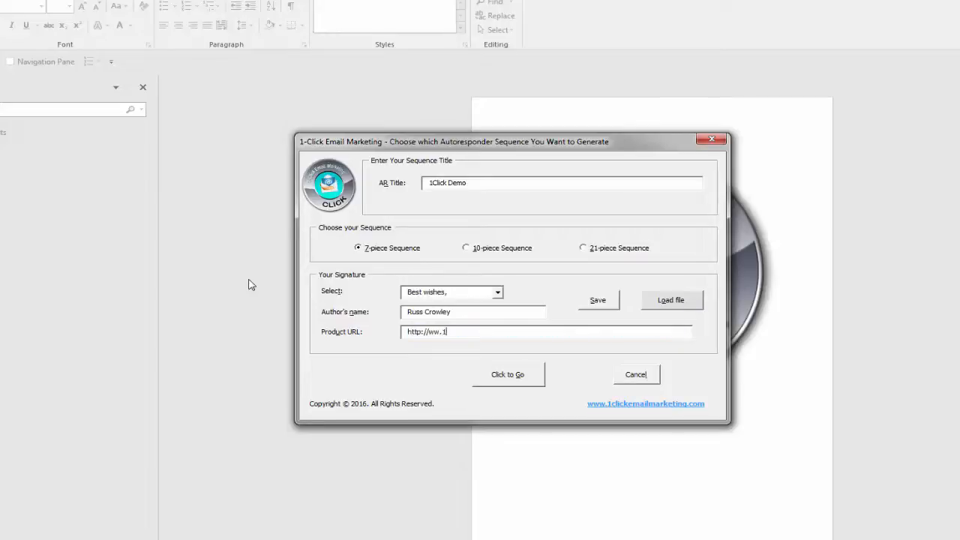
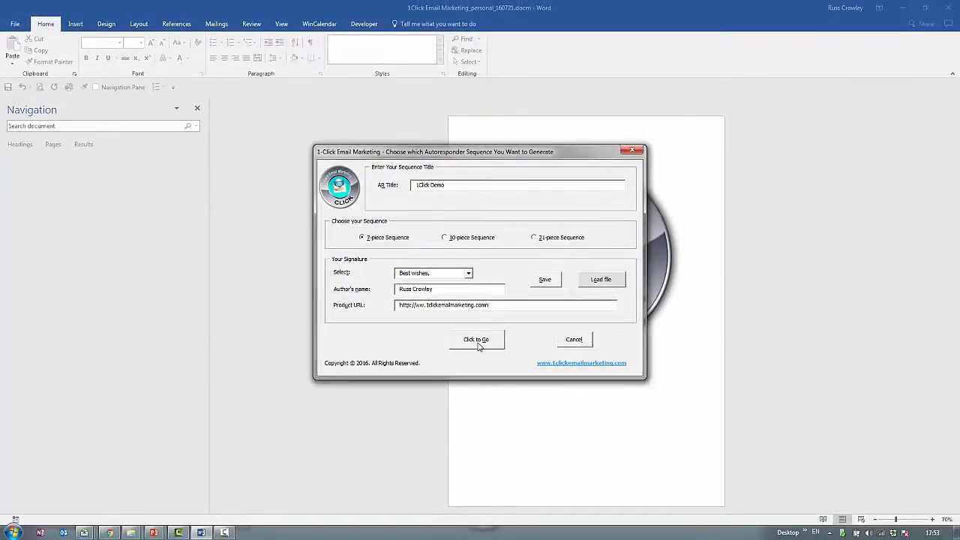
Generate the 7-piece autoresponder sequence and save it as the macro-enabled document 1Click Demo_7-pc_160726.docm.
click(480, 347)
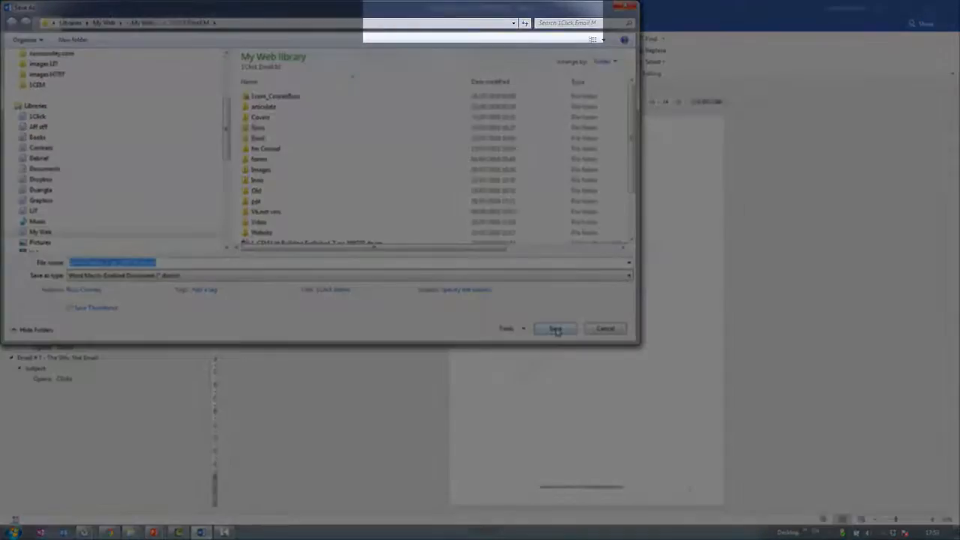
click(557, 330)
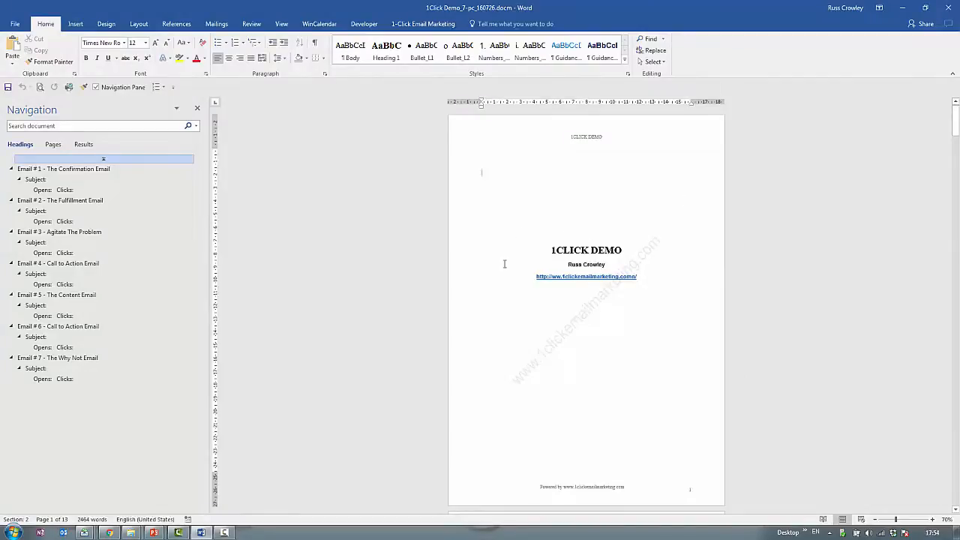
drag(551, 250, 635, 245)
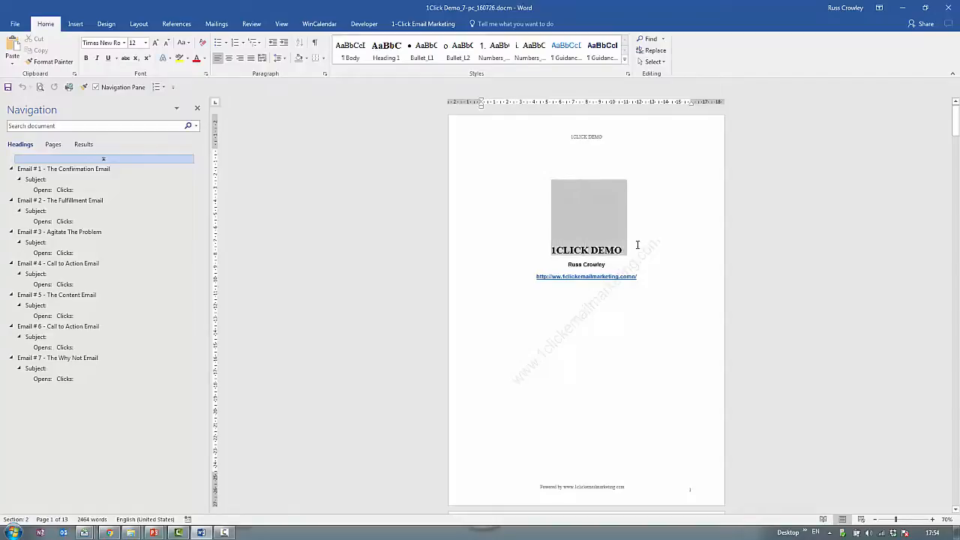
click(632, 252)
scroll(604, 265, down, 2)
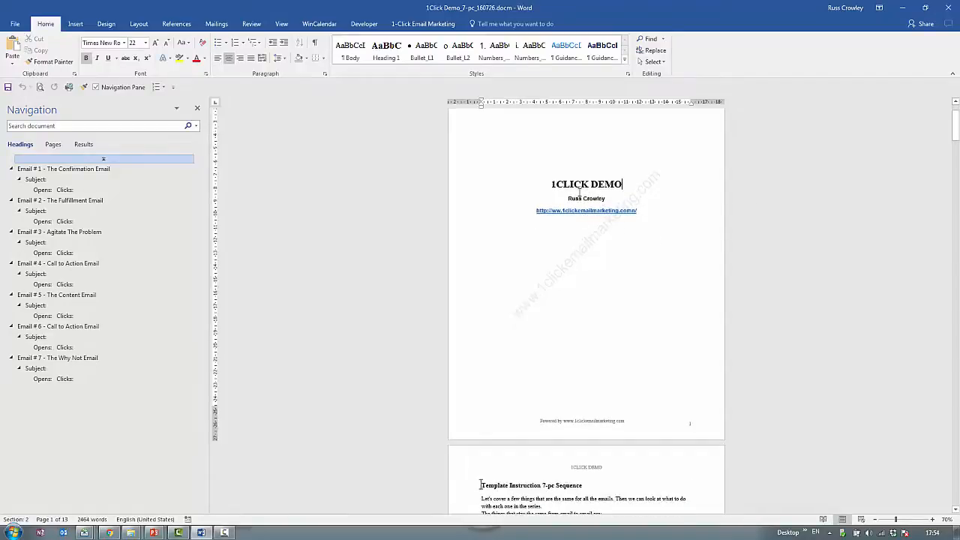
drag(569, 198, 611, 198)
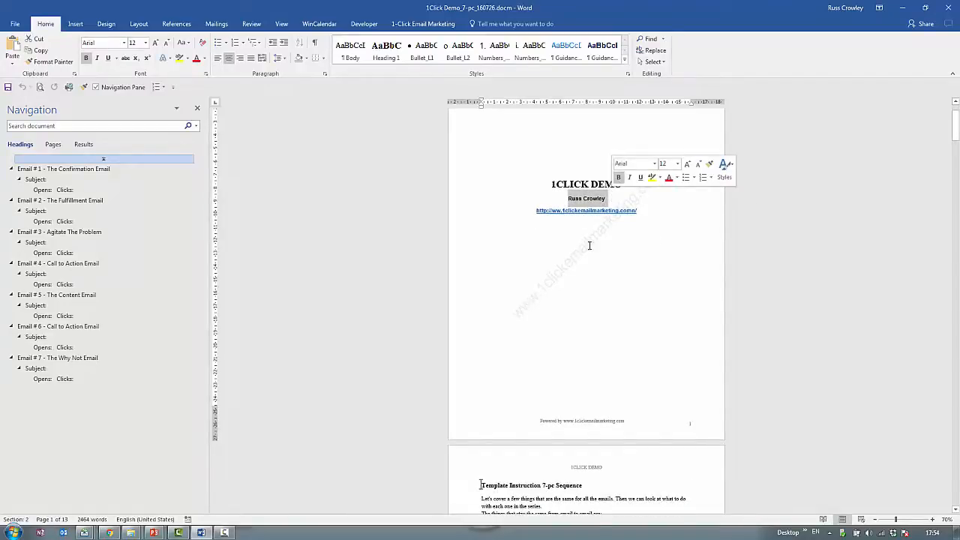
click(558, 213)
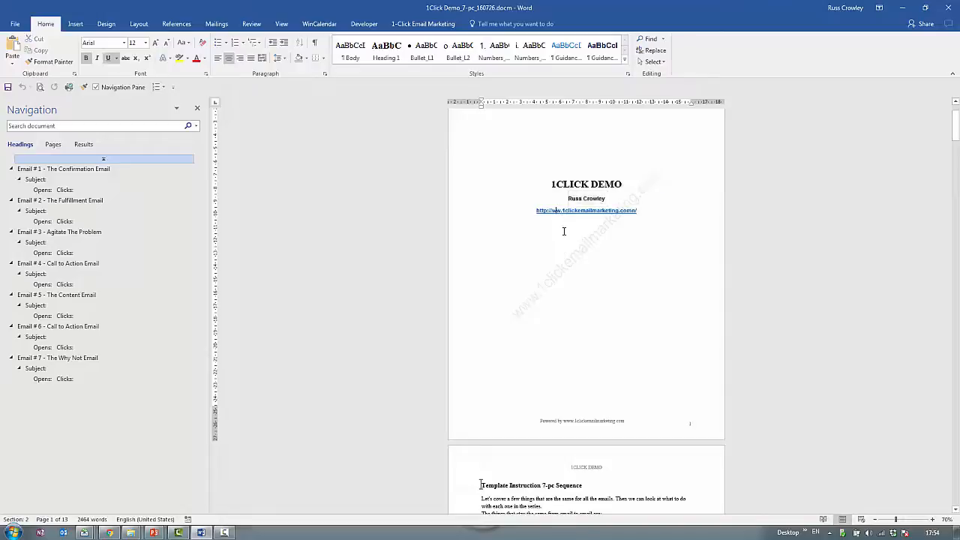
text(w)
click(557, 263)
Read through the template instruction pages for the 7-piece sequence up to the start of Email # 1.
scroll(553, 266, down, 2)
scroll(525, 323, down, 2)
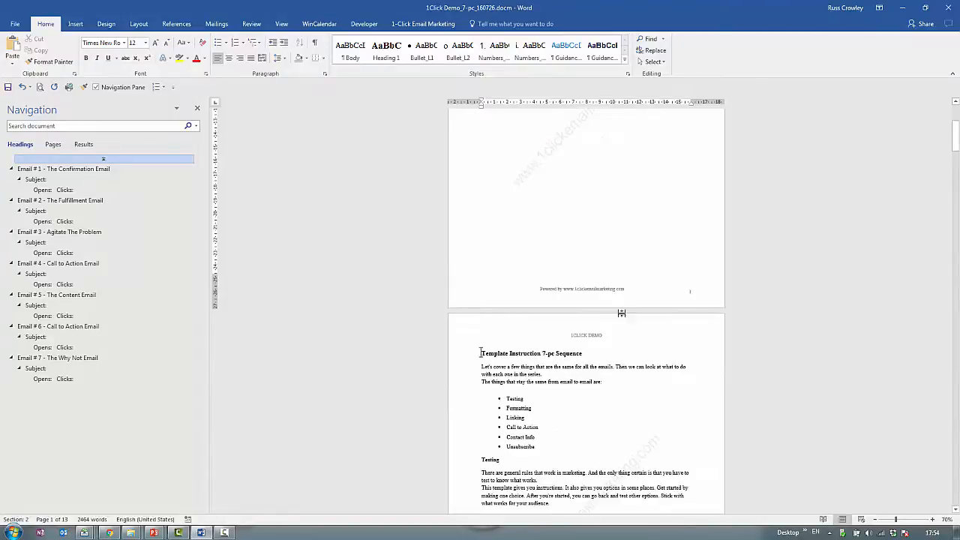
scroll(622, 319, down, 4)
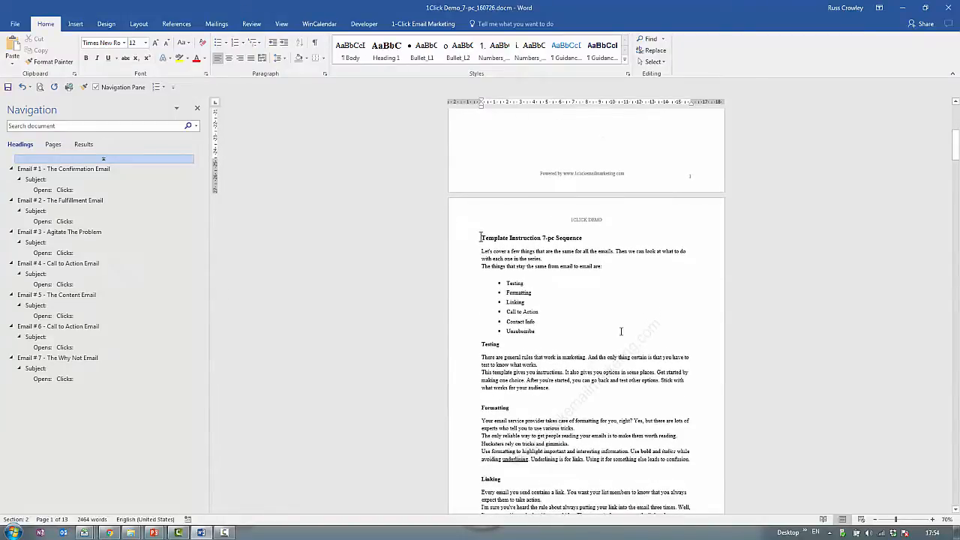
scroll(623, 328, up, 2)
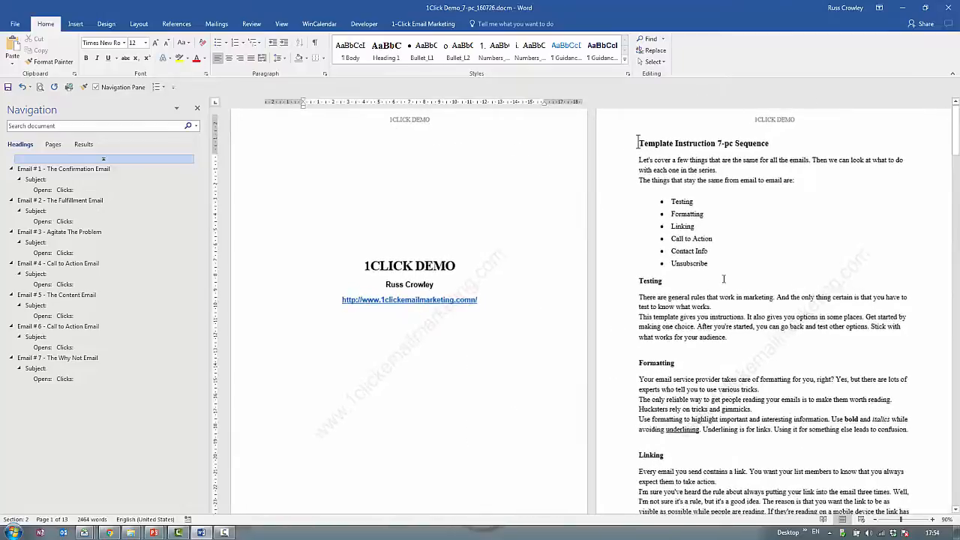
scroll(689, 309, down, 4)
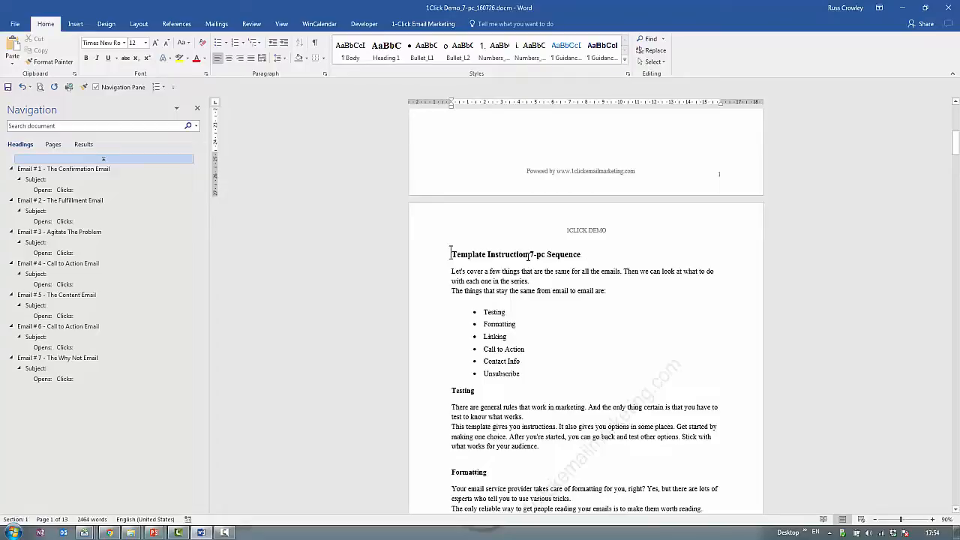
scroll(529, 256, down, 12)
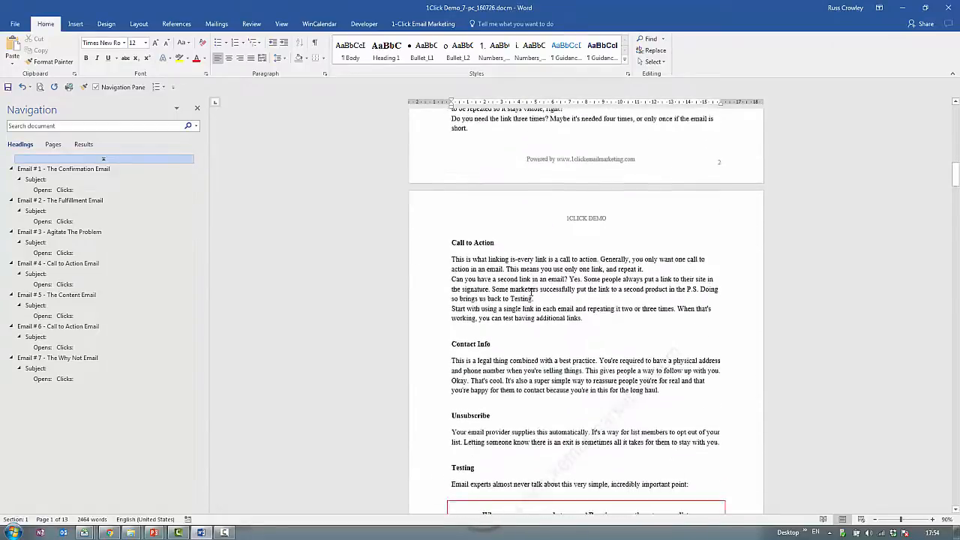
scroll(530, 291, down, 4)
scroll(529, 292, down, 2)
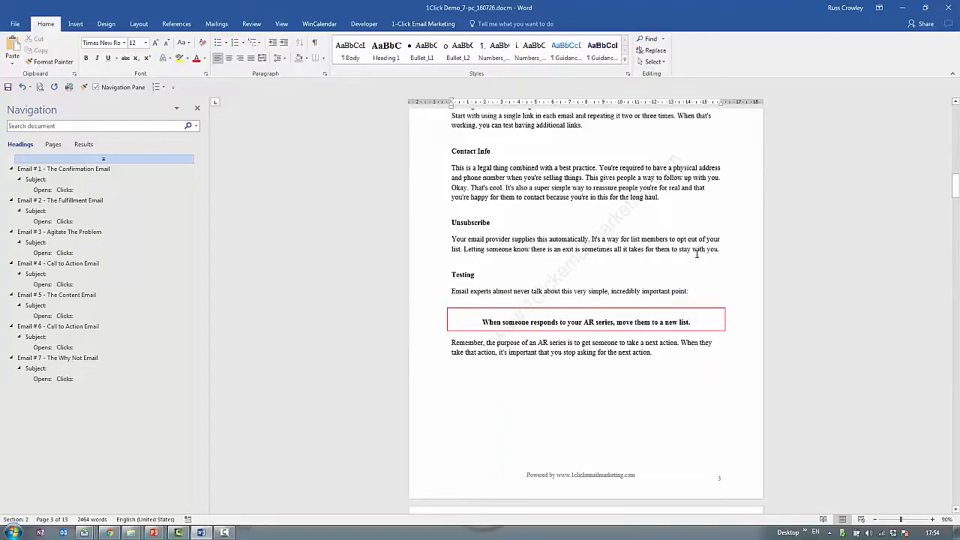
scroll(641, 306, down, 3)
scroll(573, 310, down, 3)
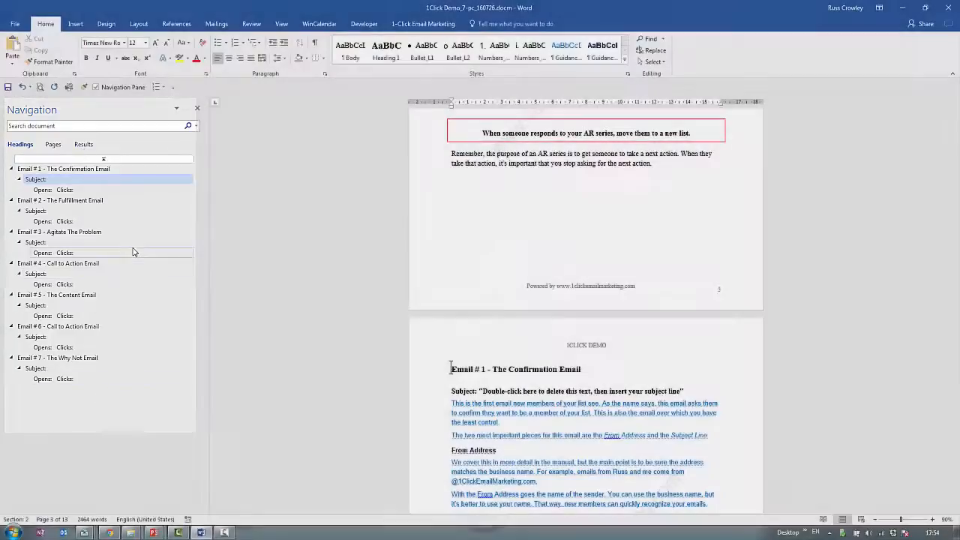
Limit the navigation outline to Heading 1 so that only the email titles are listed.
right_click(134, 252)
mouse_move(191, 378)
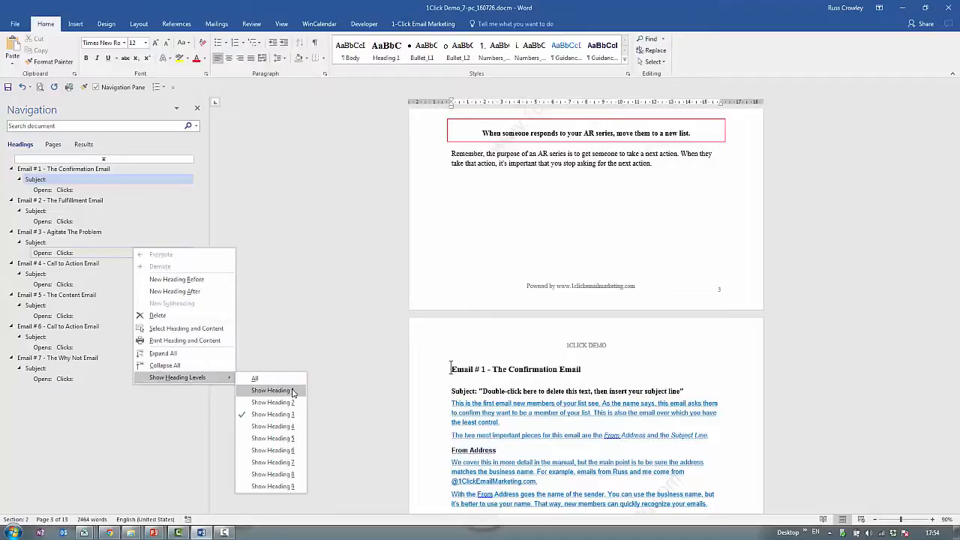
click(291, 391)
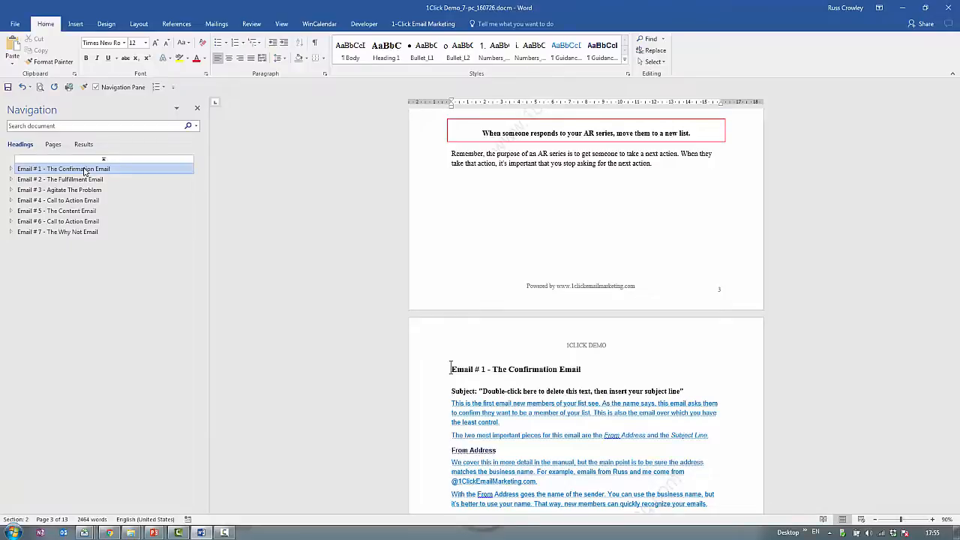
Hide and show the blue guidance text in Email # 1 twice, and hide and show the navigation pane once.
scroll(461, 208, down, 4)
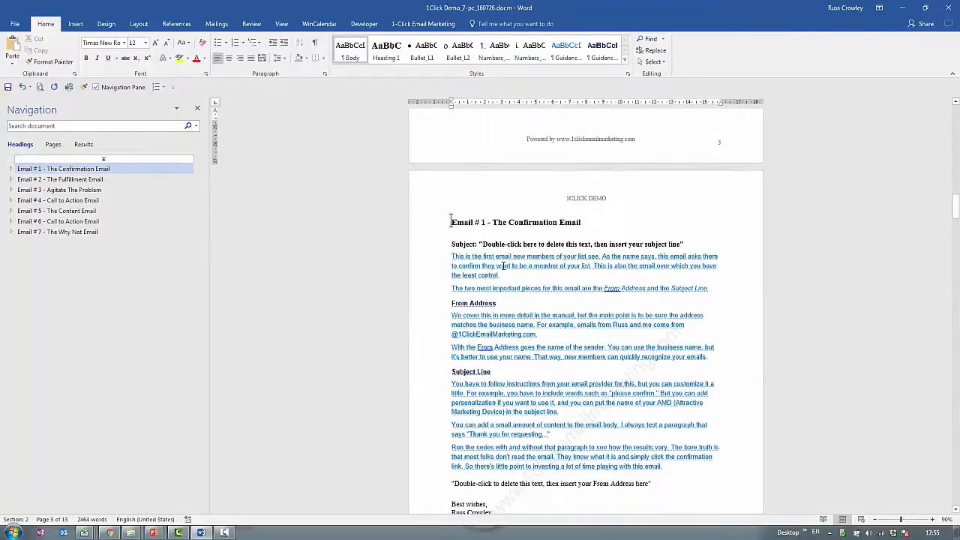
scroll(503, 266, down, 1)
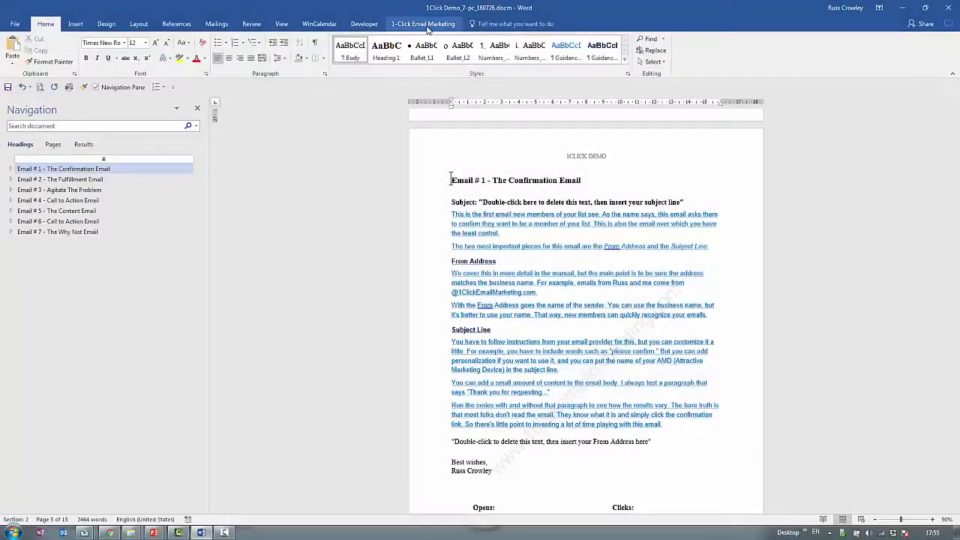
click(411, 25)
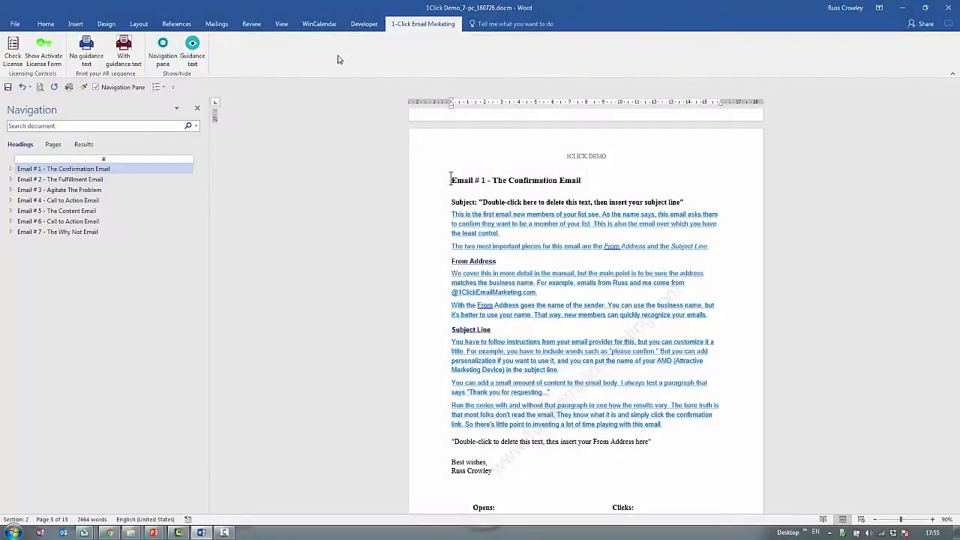
click(194, 49)
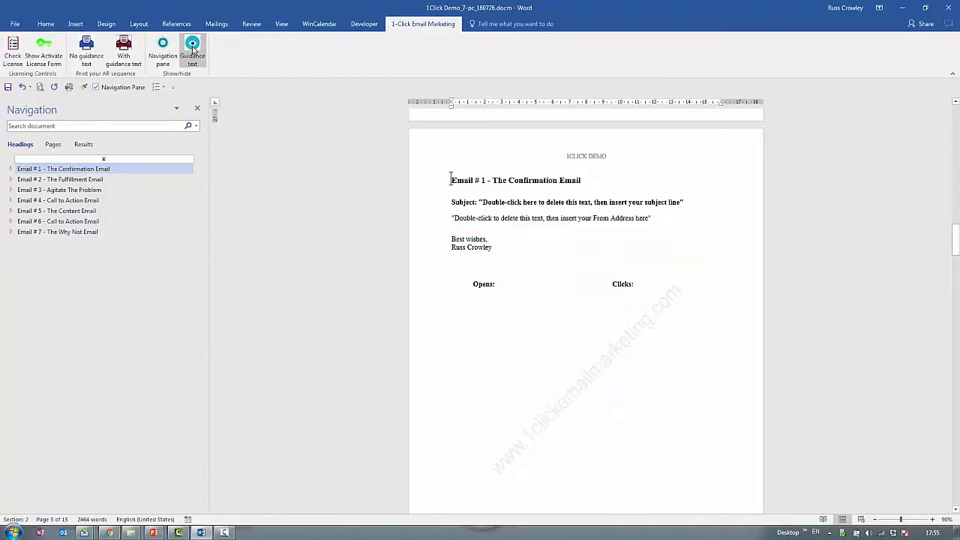
click(193, 49)
click(194, 50)
click(193, 49)
click(162, 51)
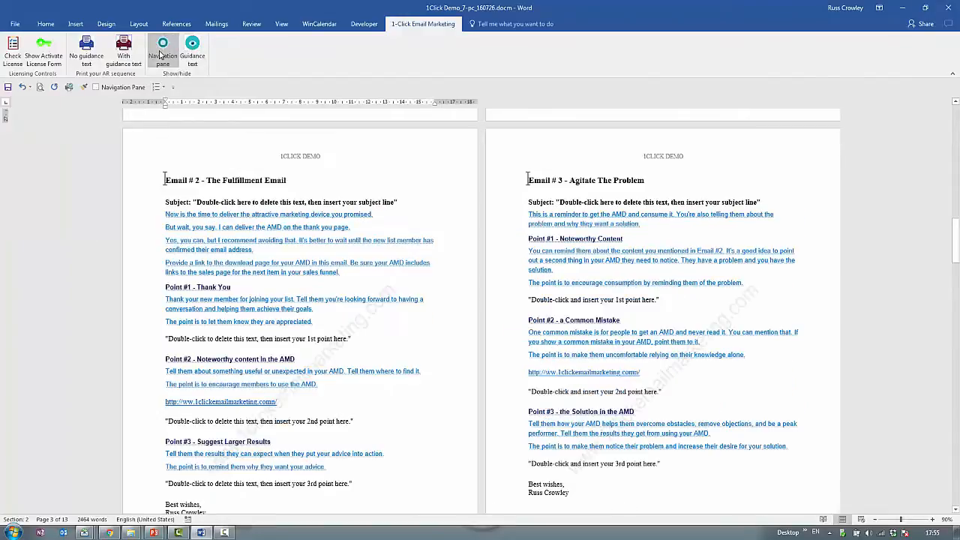
click(162, 51)
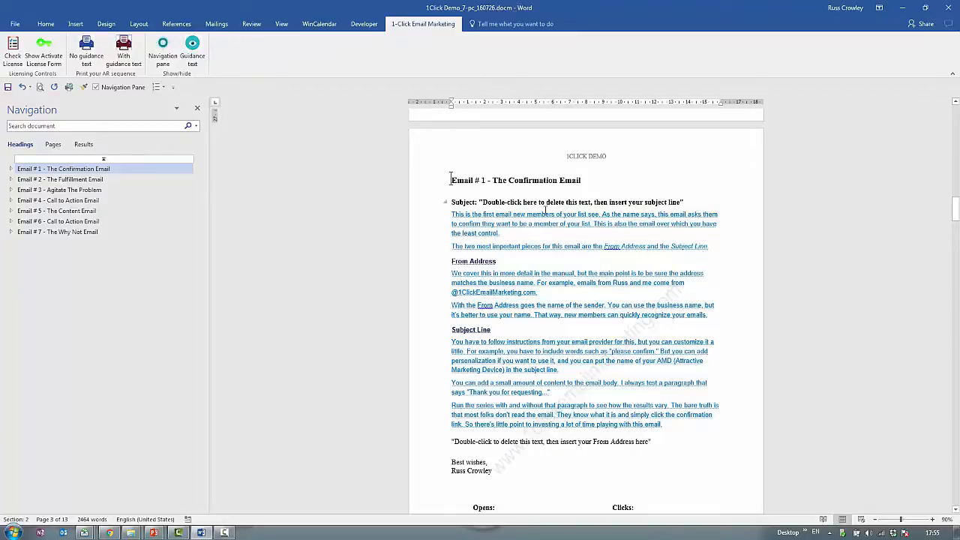
Set the navigation outline to show headings down to Heading 3.
scroll(543, 261, down, 2)
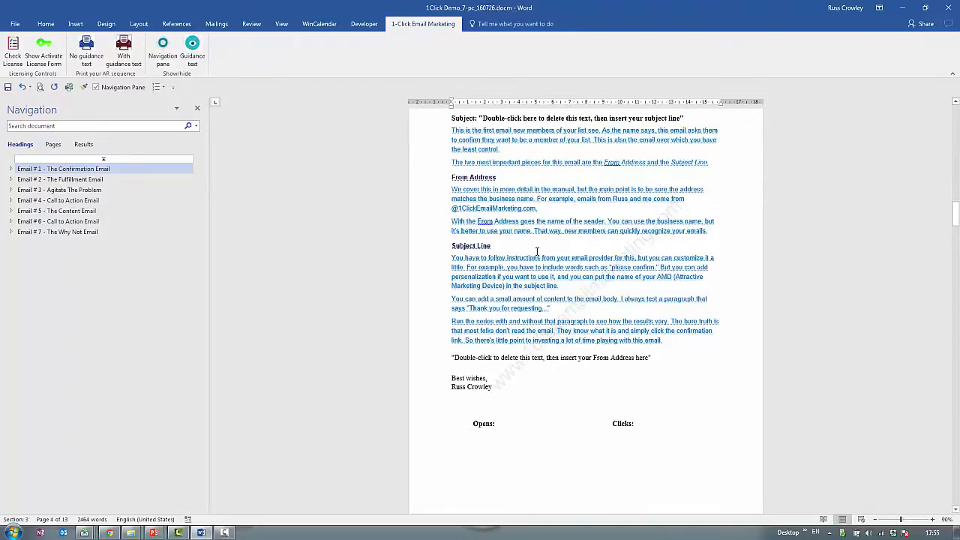
scroll(537, 251, up, 1)
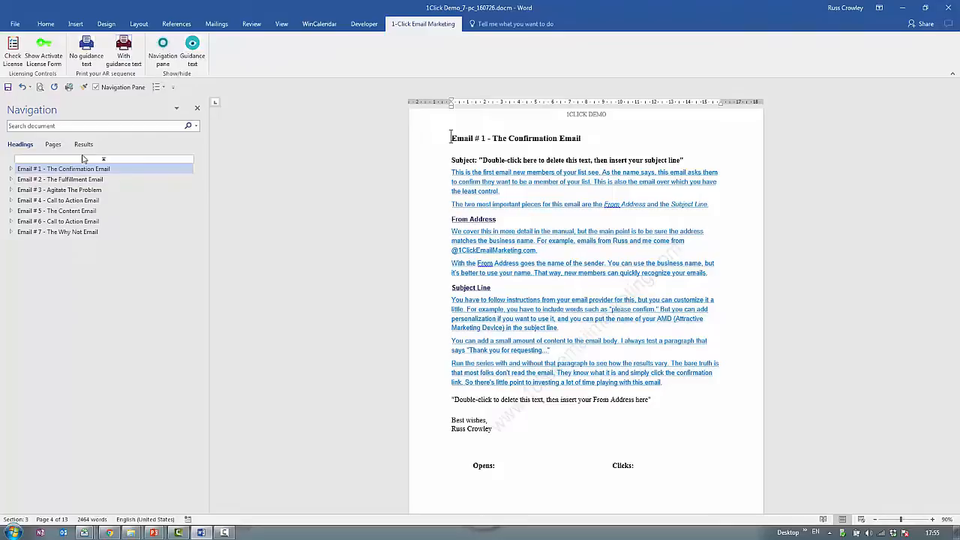
right_click(124, 177)
mouse_move(203, 305)
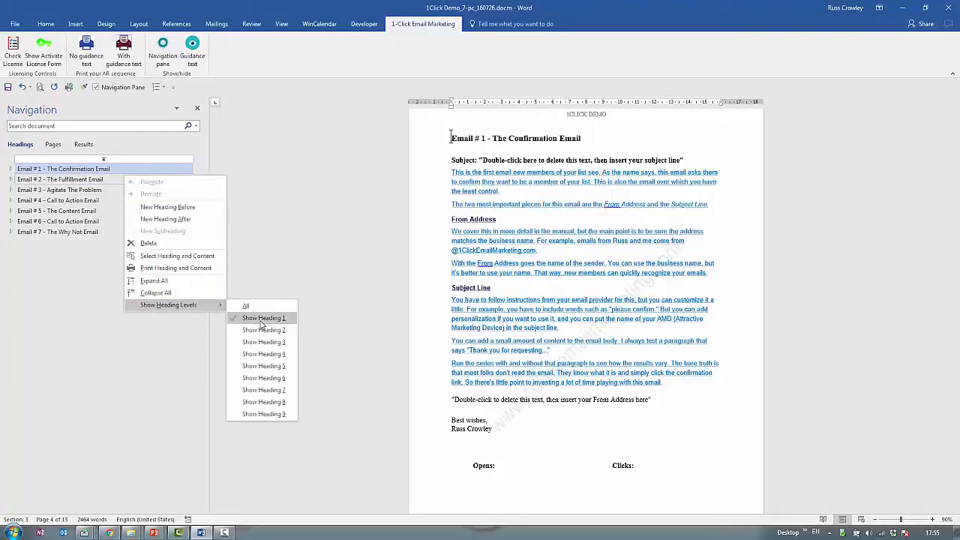
click(265, 343)
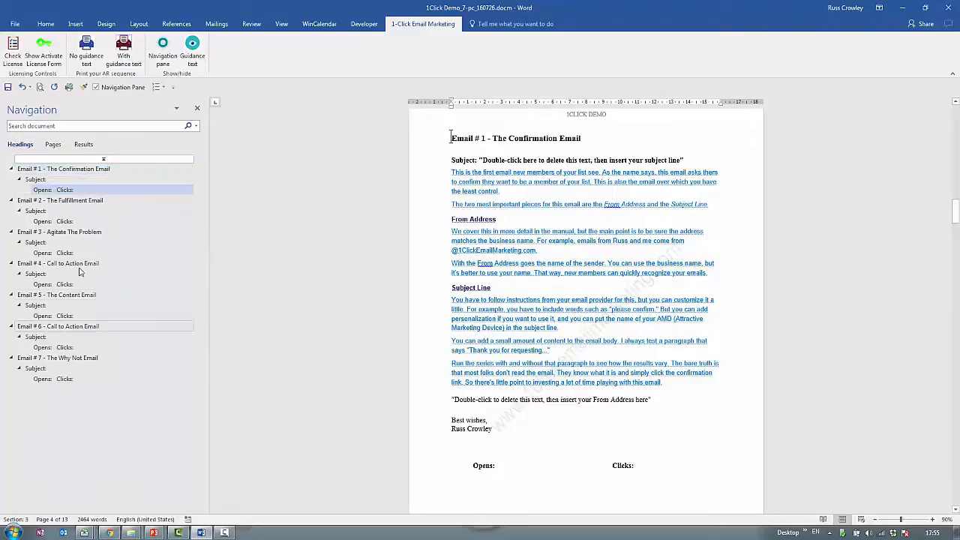
Replace the subject placeholder of Email # 1 with "Insert subject line here".
click(53, 181)
scroll(559, 132, up, 3)
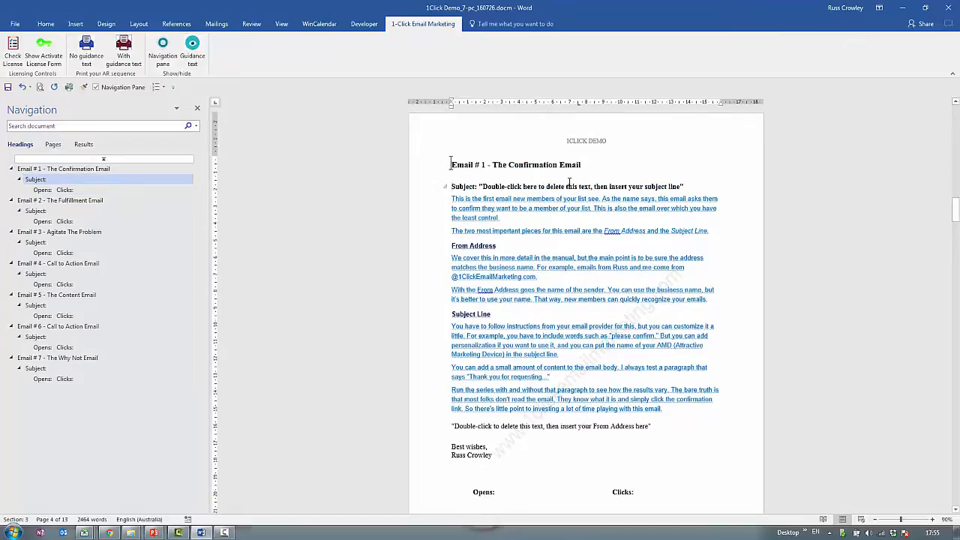
double_click(568, 186)
key(Delete)
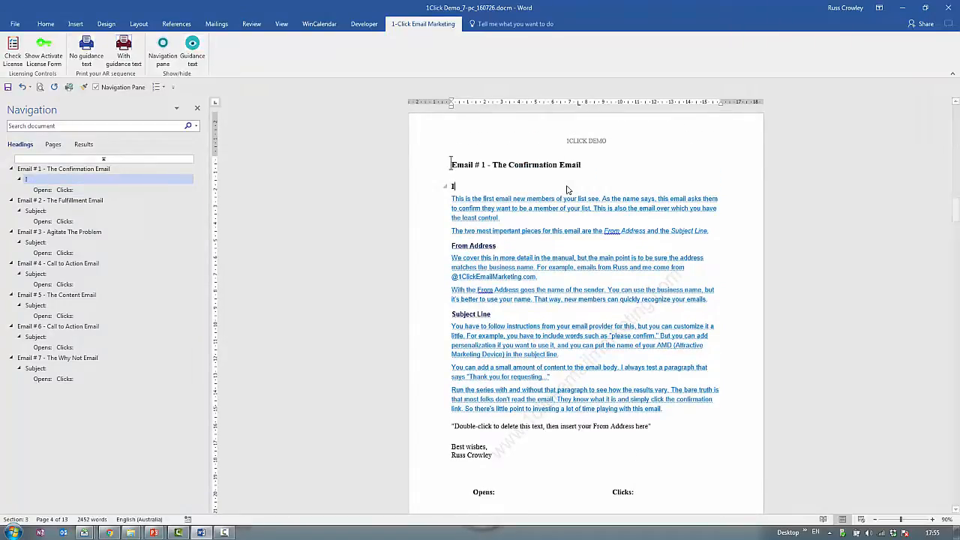
text(Insert subject)
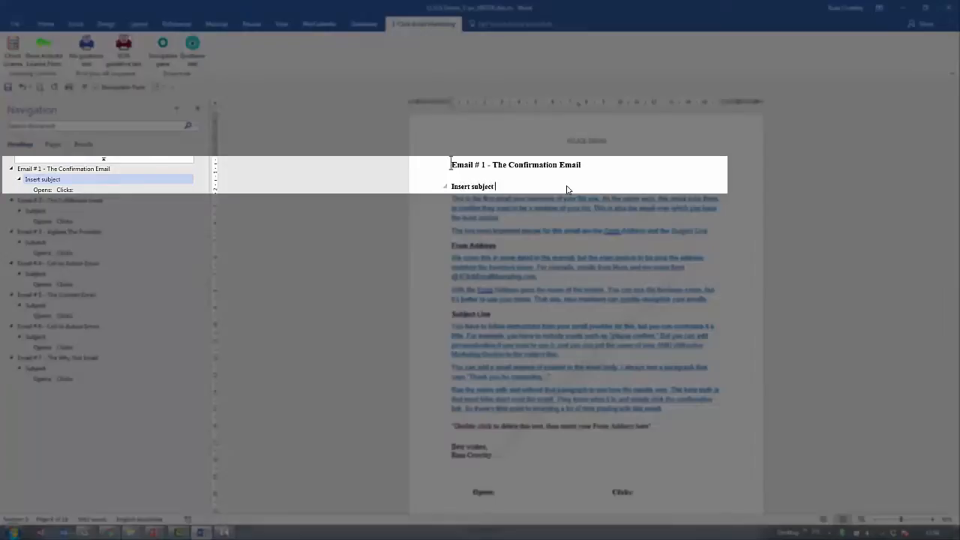
text( line here)
Replace the From Address placeholder above the signature in Email # 1 with the sender's e-mail address.
scroll(512, 278, down, 3)
click(531, 342)
click(467, 180)
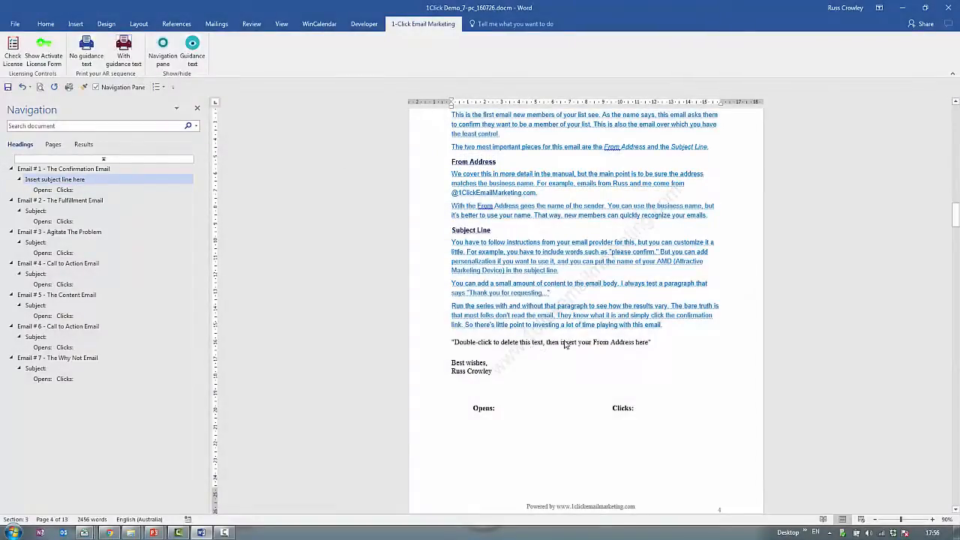
click(533, 344)
double_click(535, 343)
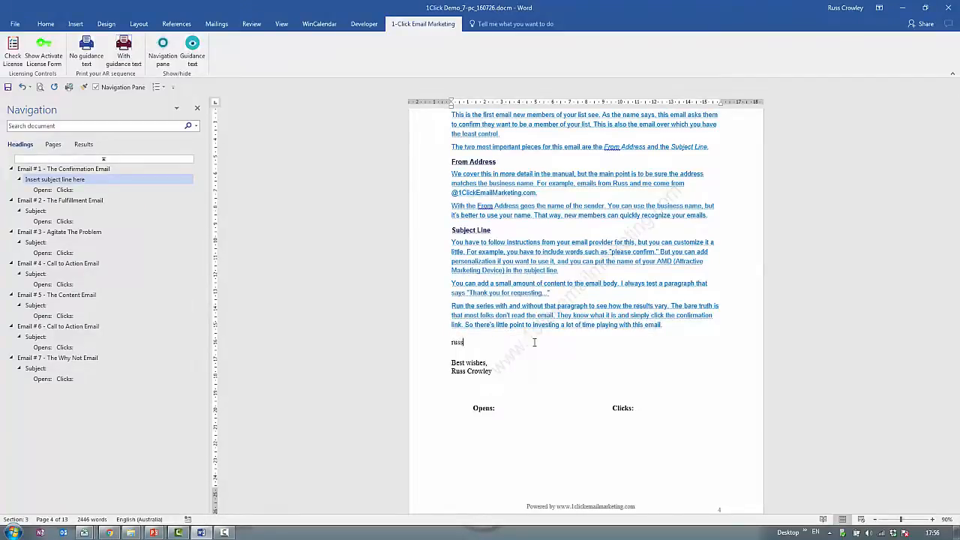
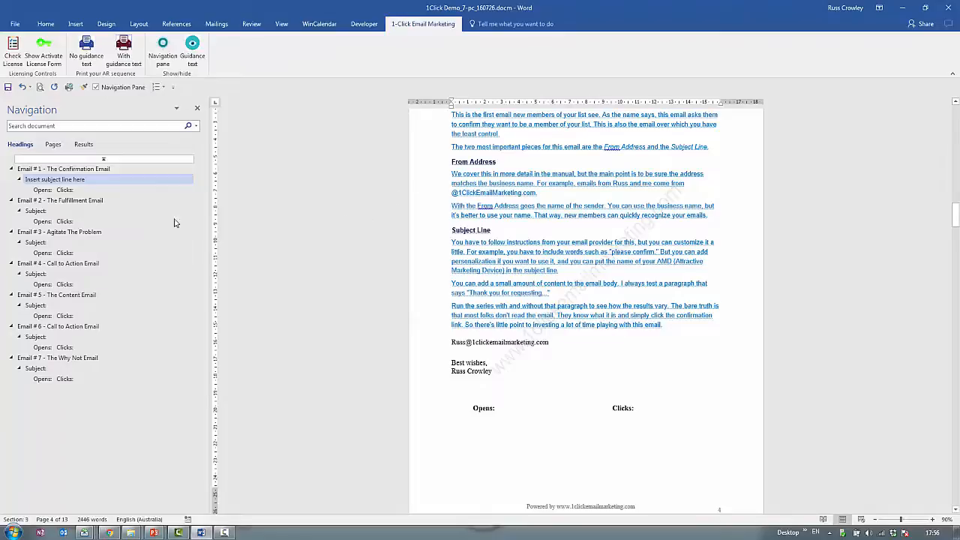
Replace the subject placeholder of Email # 2 with "Hey, did you pick up the report?".
click(520, 409)
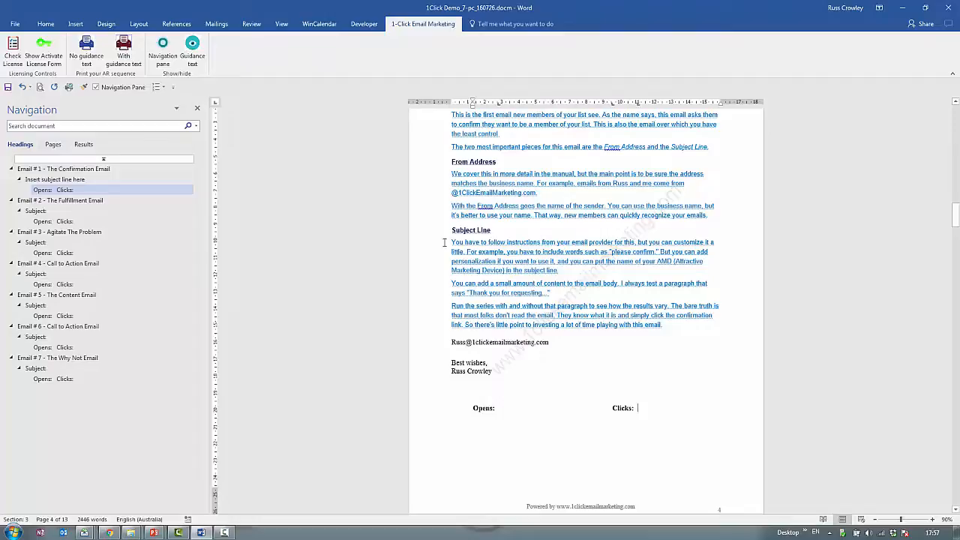
click(60, 200)
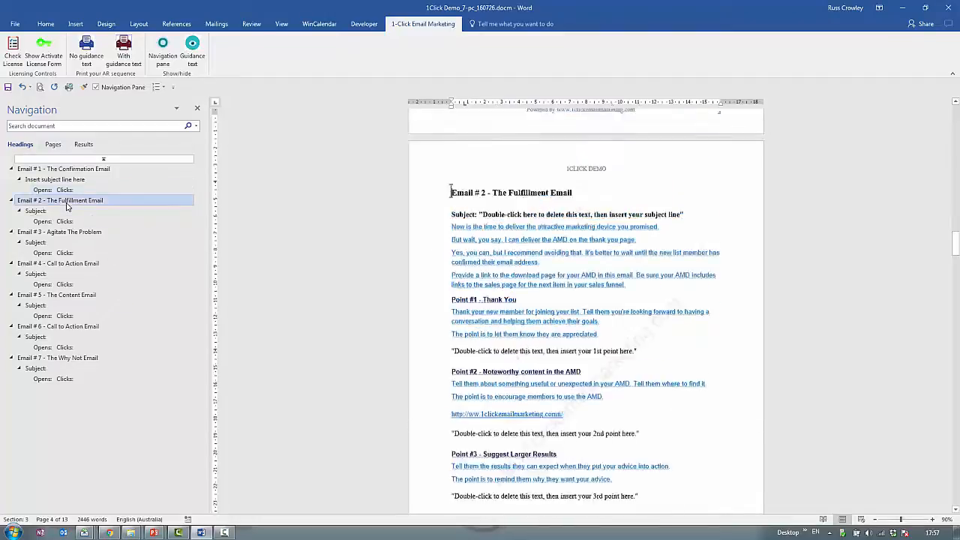
double_click(525, 146)
text(Hey)
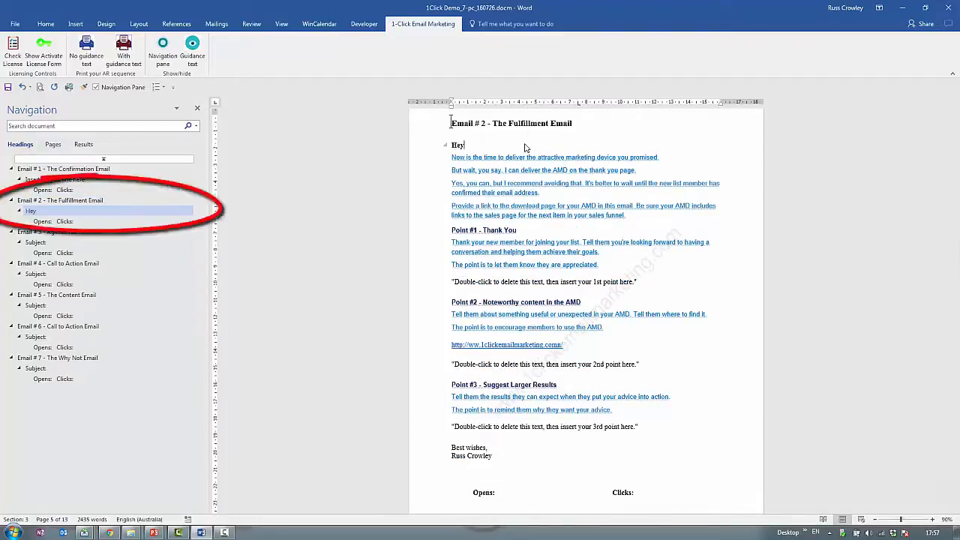
text(, did you pic)
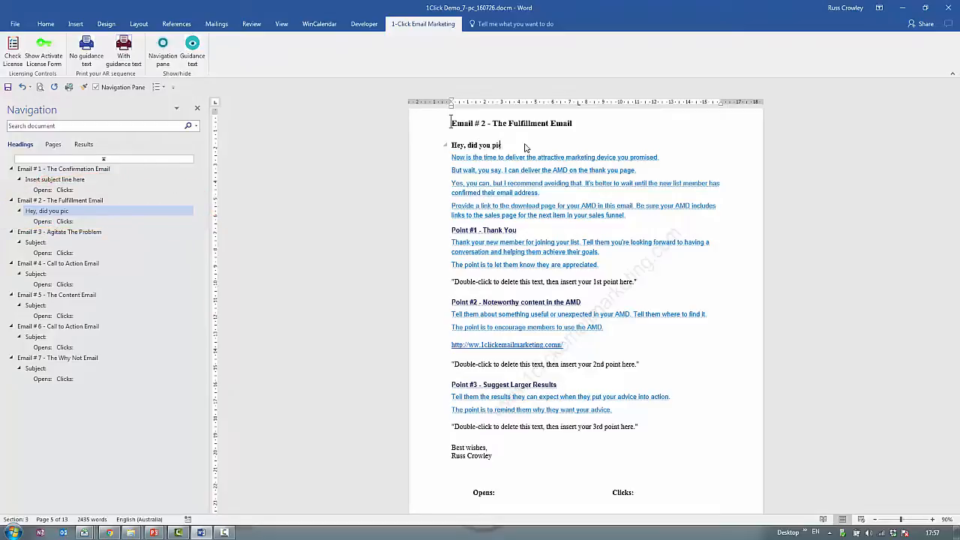
text(kup the report?)
right_click(504, 145)
click(522, 197)
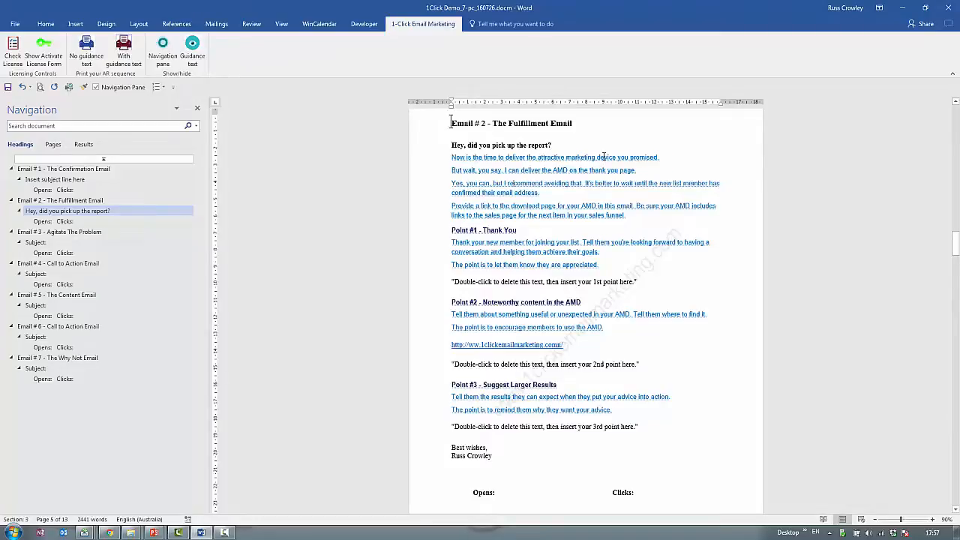
Examine the guidance text of Email # 2, including the headings for Point #1, Point #2 and Point #3.
drag(616, 158, 537, 157)
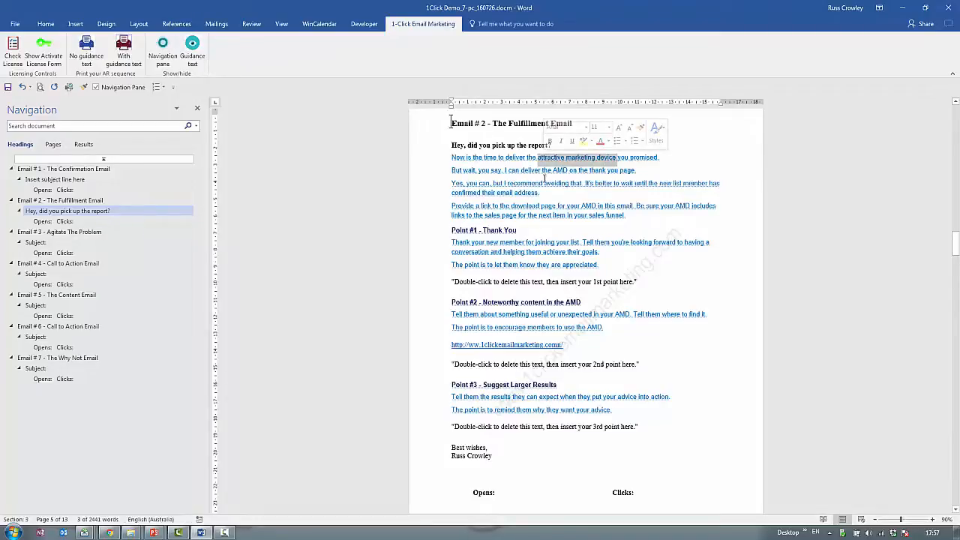
click(546, 172)
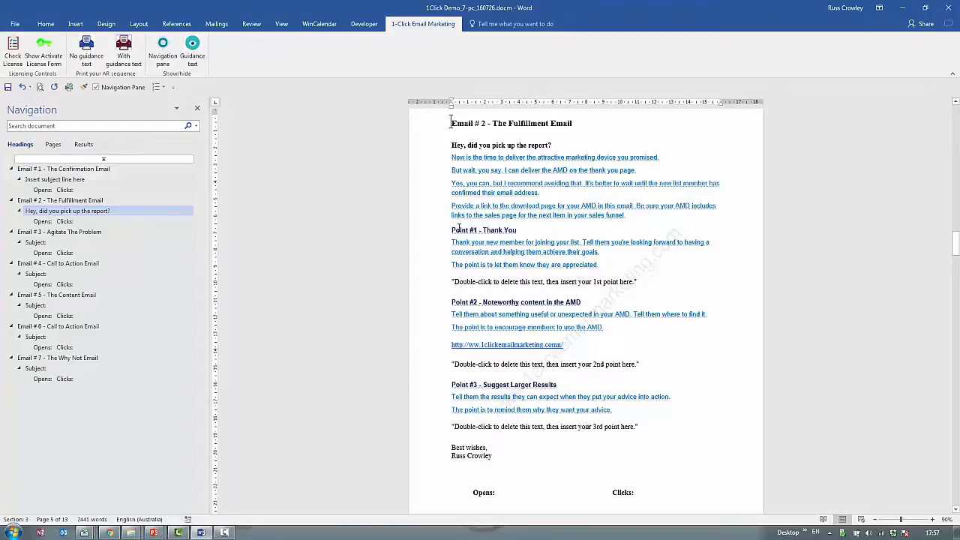
drag(459, 229, 504, 229)
drag(453, 301, 495, 349)
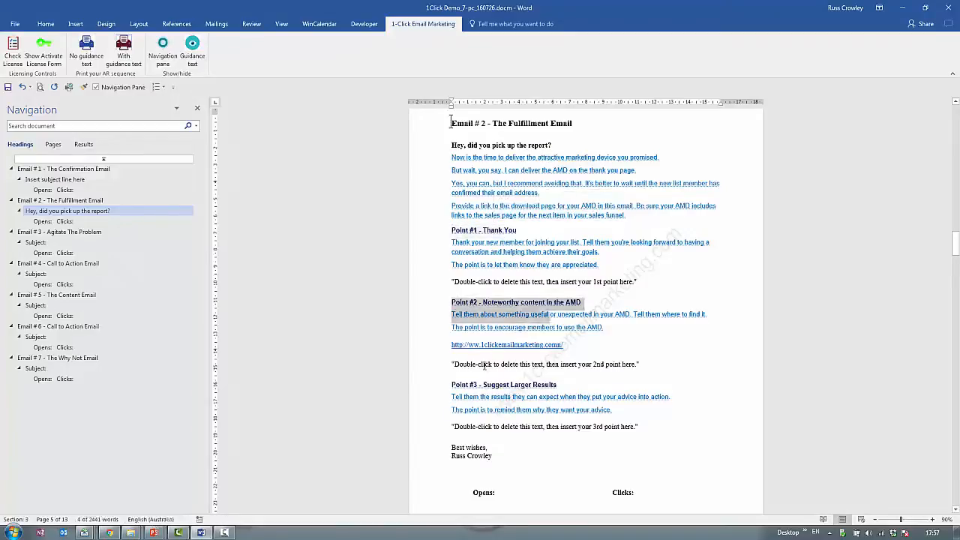
drag(452, 385, 513, 398)
click(481, 264)
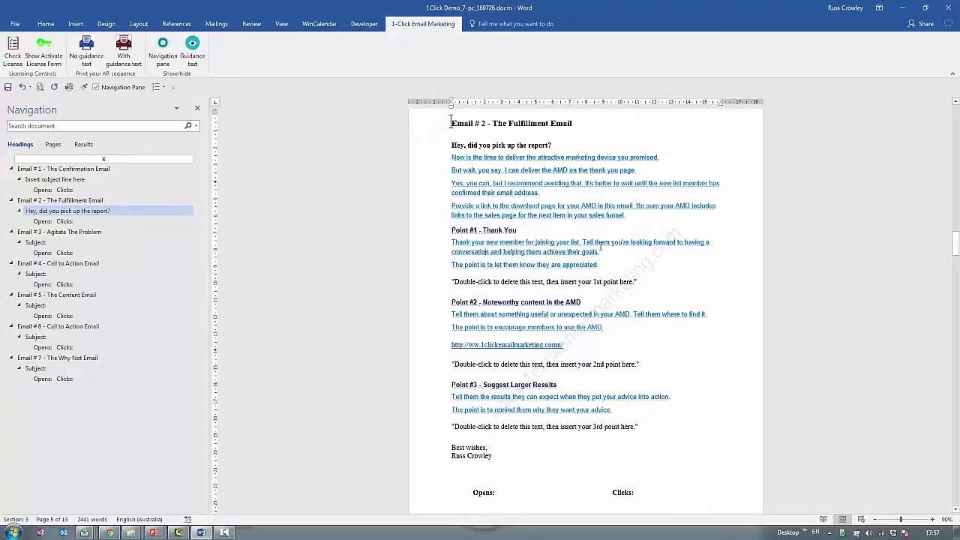
Replace the 1st point placeholder of Email # 2 with "Thank you for signing up...".
click(568, 281)
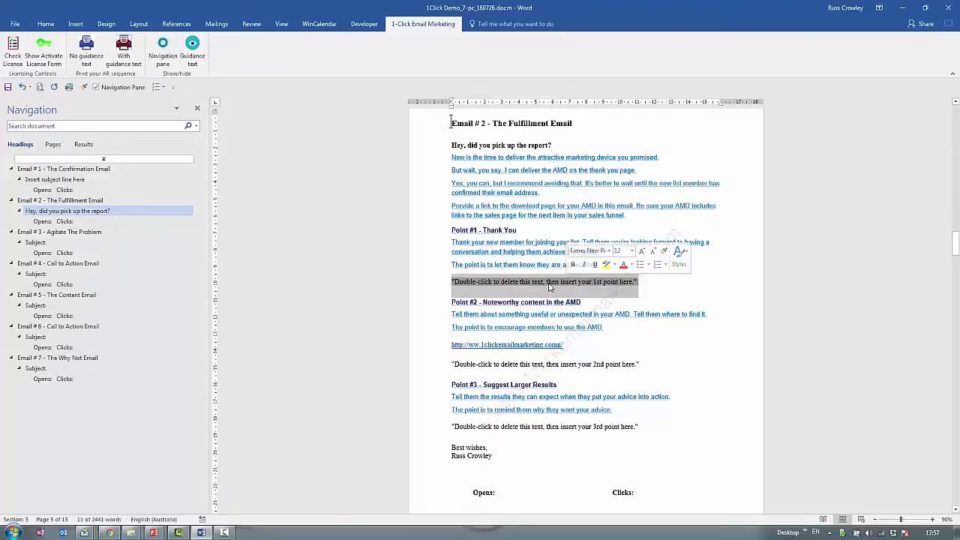
double_click(567, 282)
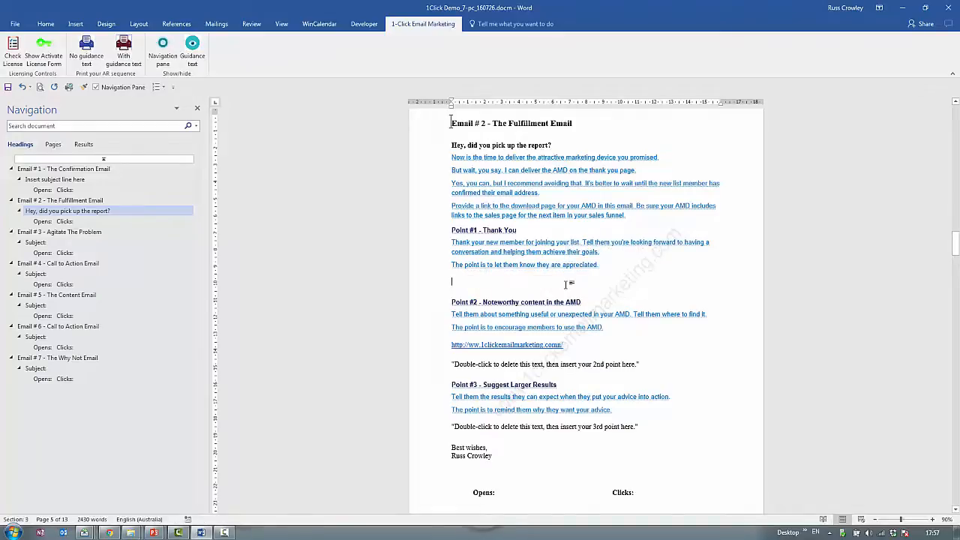
text(T)
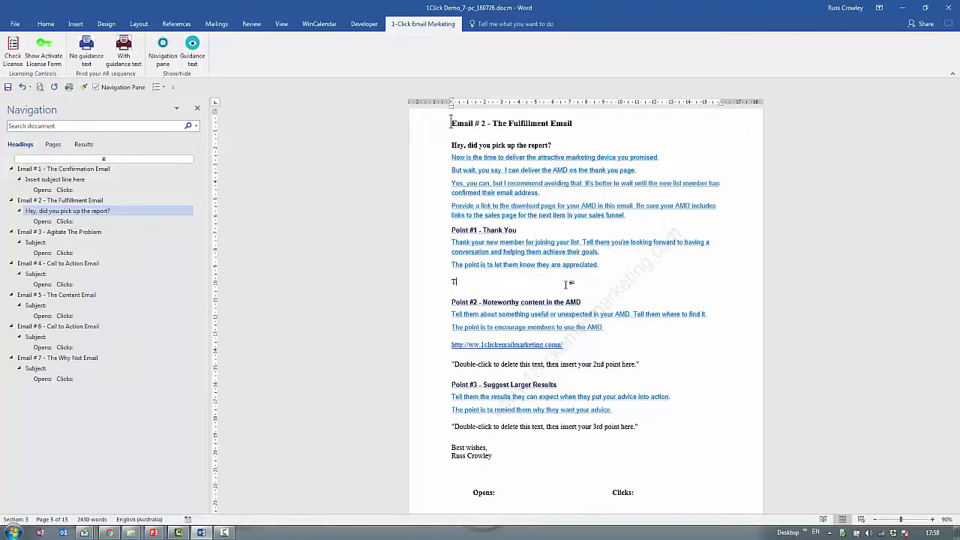
text(hank you for signing up...)
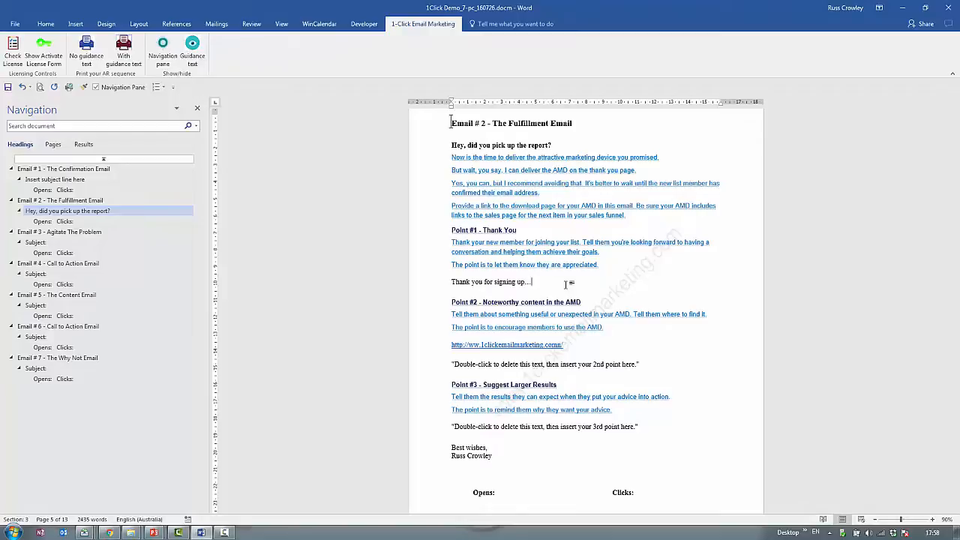
click(491, 367)
click(479, 345)
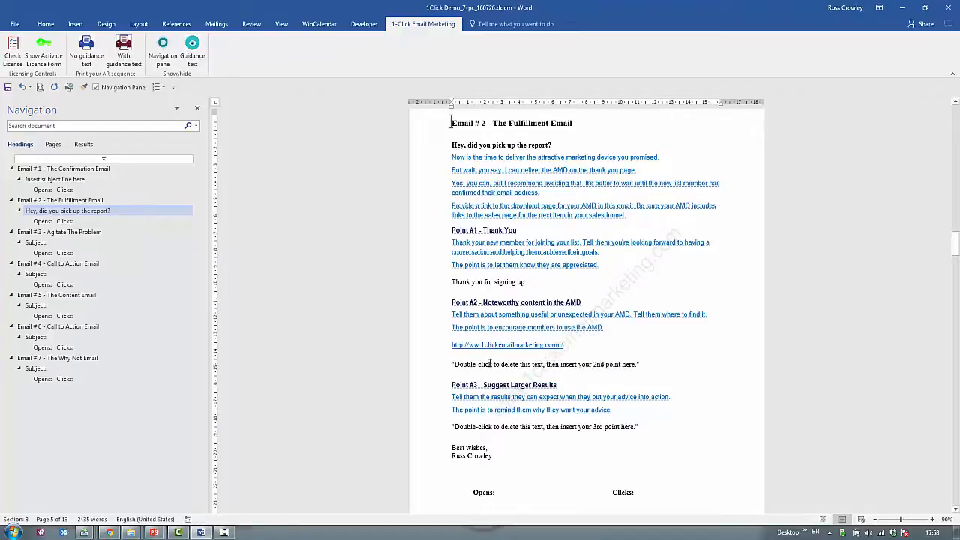
text(w.)
key(BackSpace)
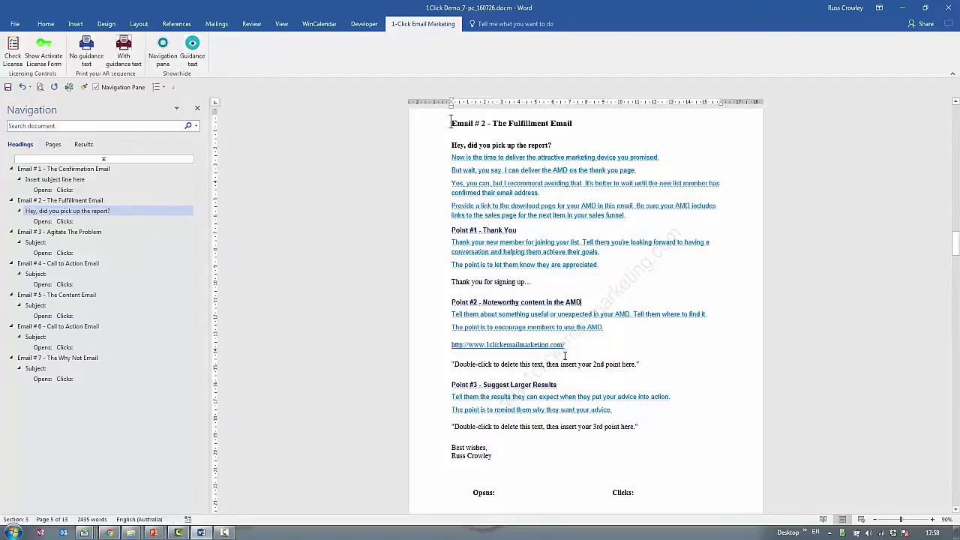
Replace the 2nd point placeholder of Email # 2 with "Insert 2nd point here.".
double_click(513, 366)
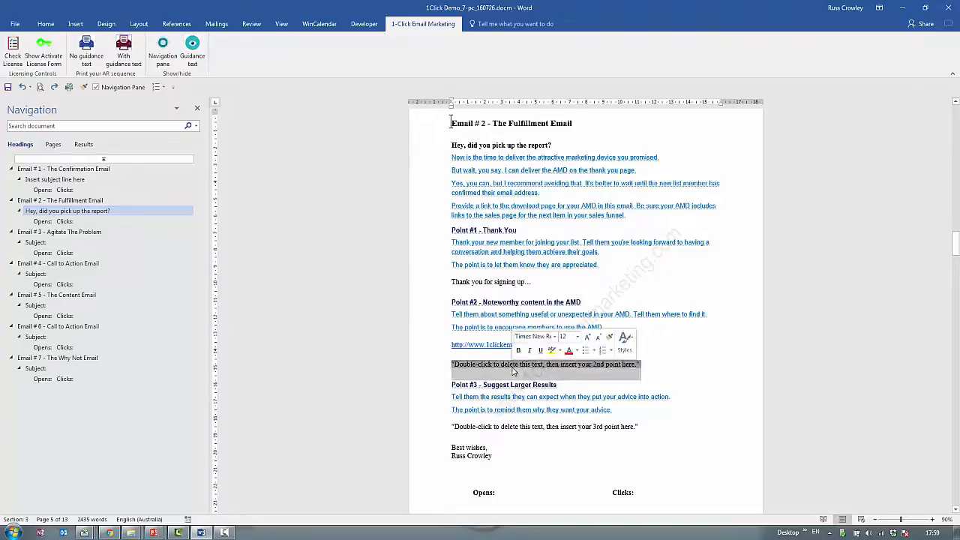
text(Insert)
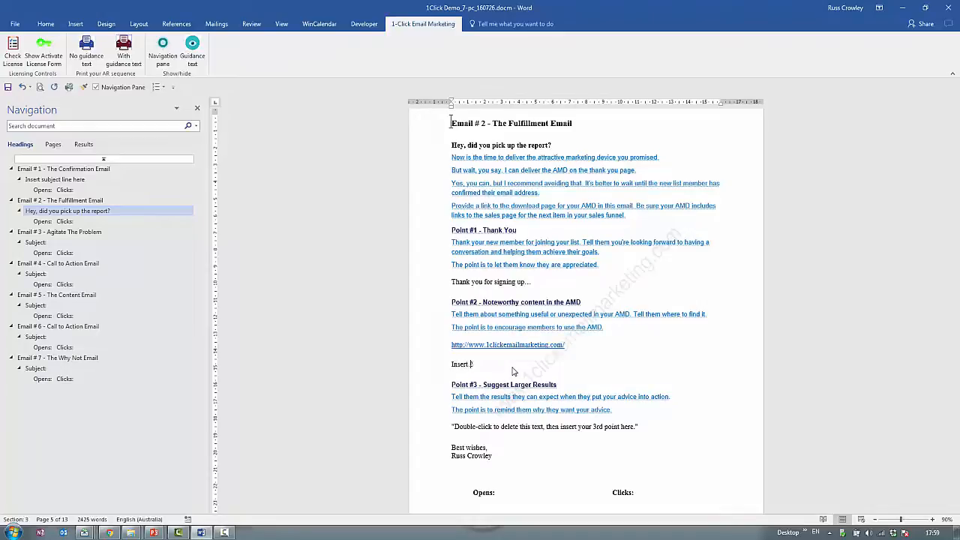
text( 2nd point here.)
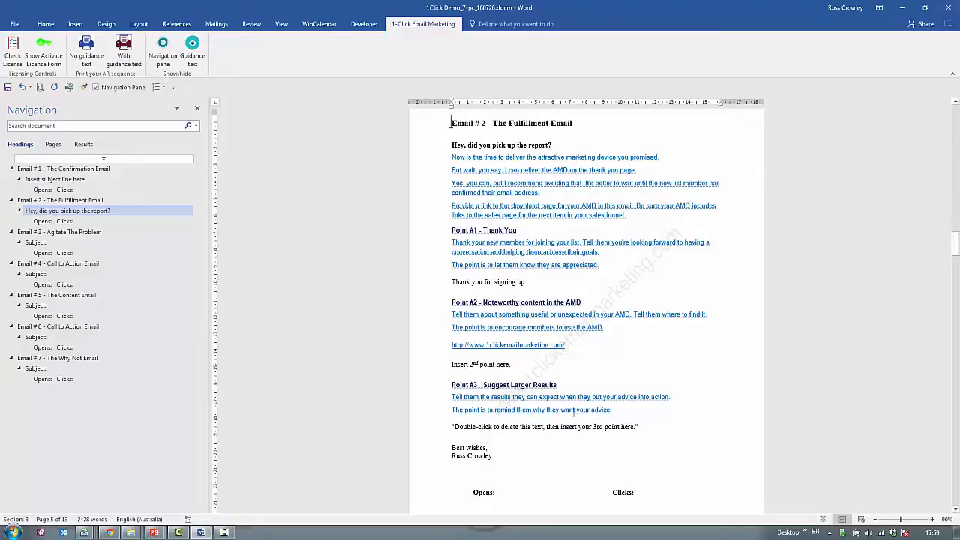
Replace the 3rd point placeholder of Email # 2 with "Insert 3rd point here.".
double_click(560, 427)
text(I)
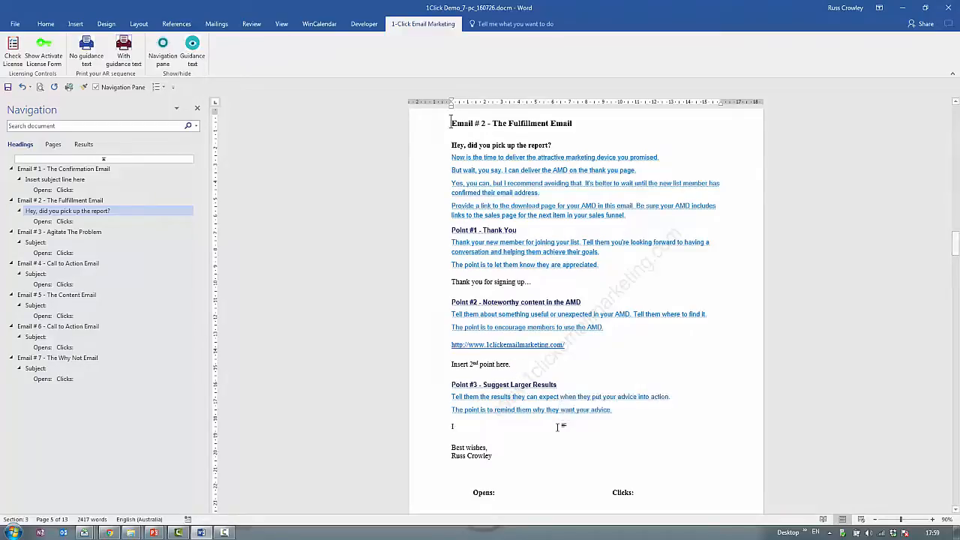
text(nsert 3rd )
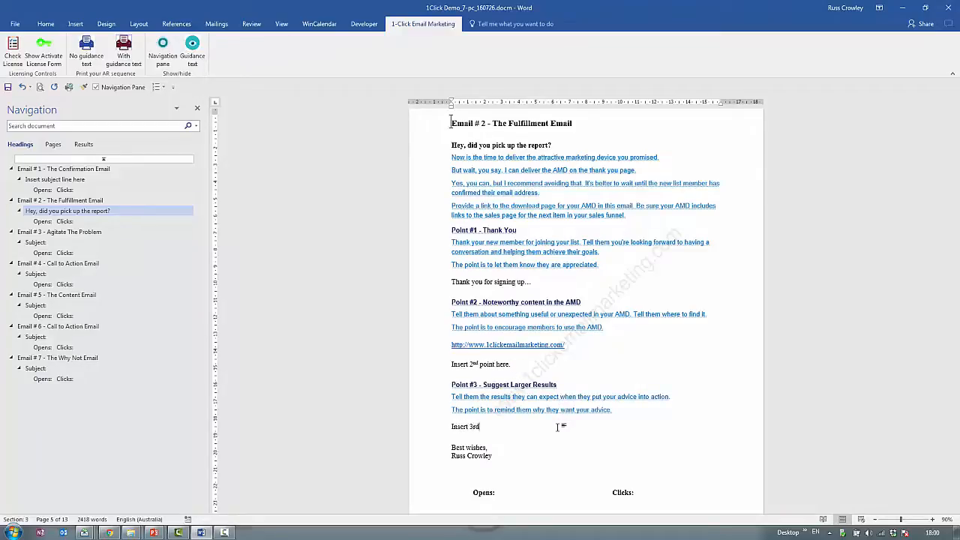
text(point here.)
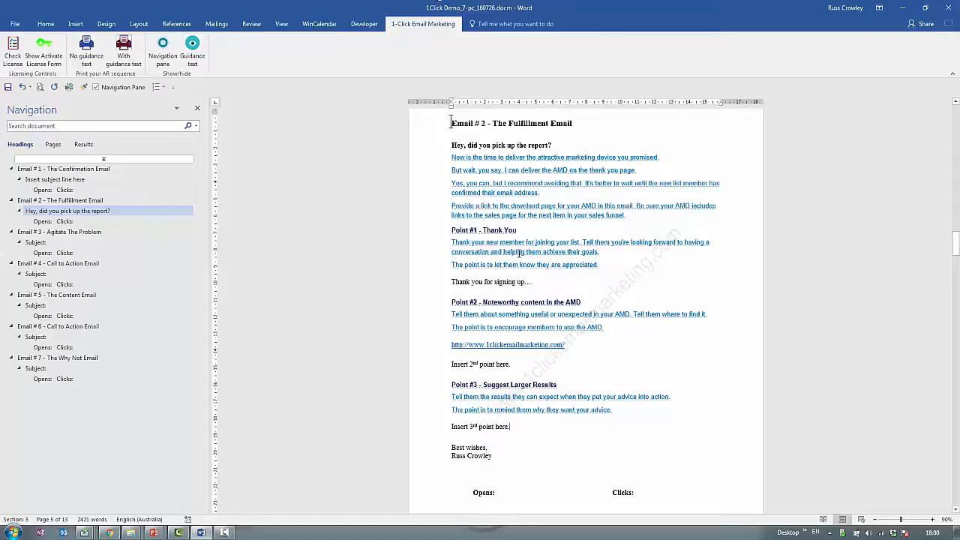
Hide and show the blue guidance text in Email # 2 once, and examine the introductory and Point #1 guidance.
click(192, 53)
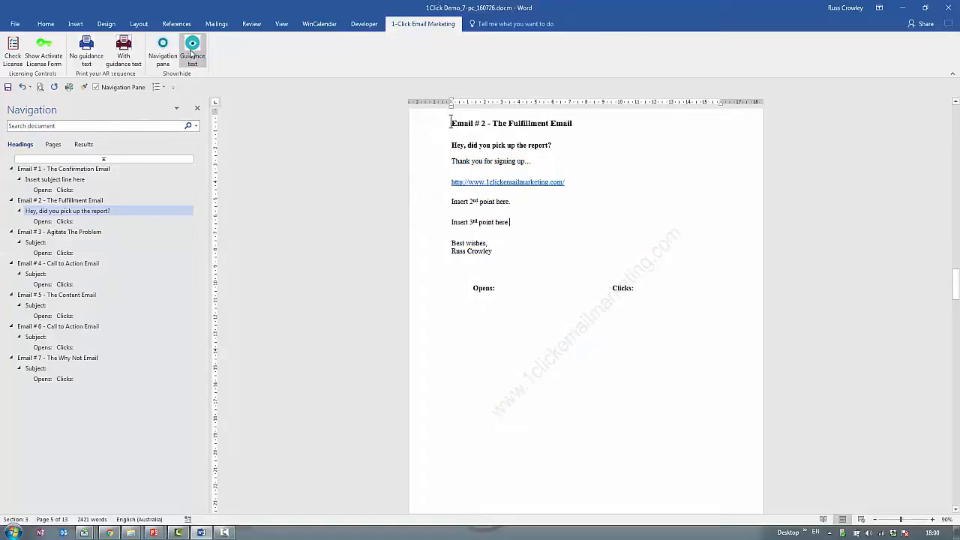
click(194, 47)
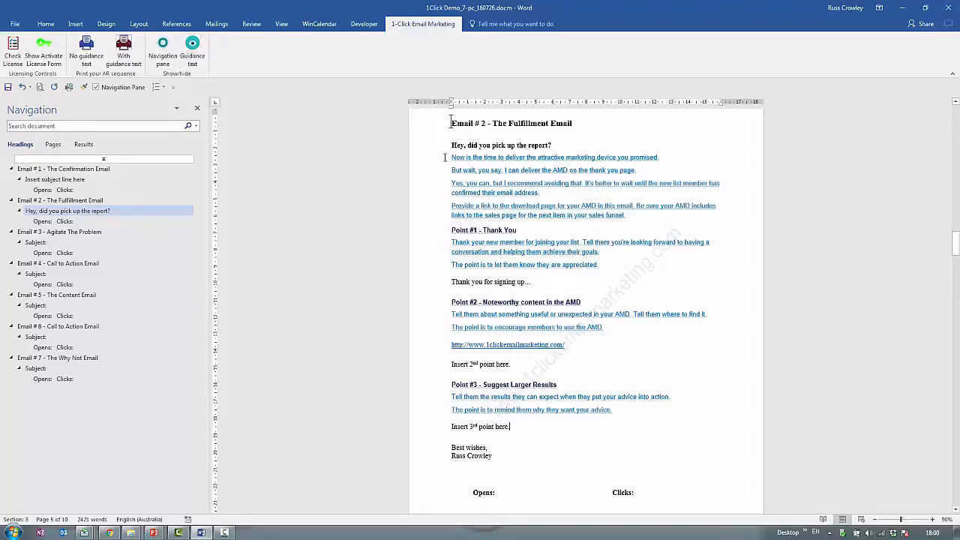
drag(452, 158, 660, 215)
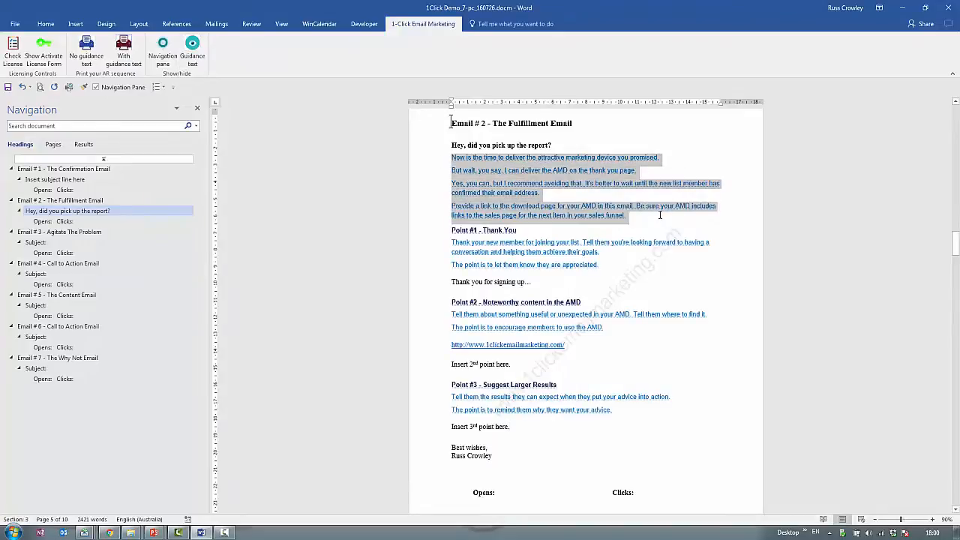
drag(598, 264, 452, 238)
click(549, 280)
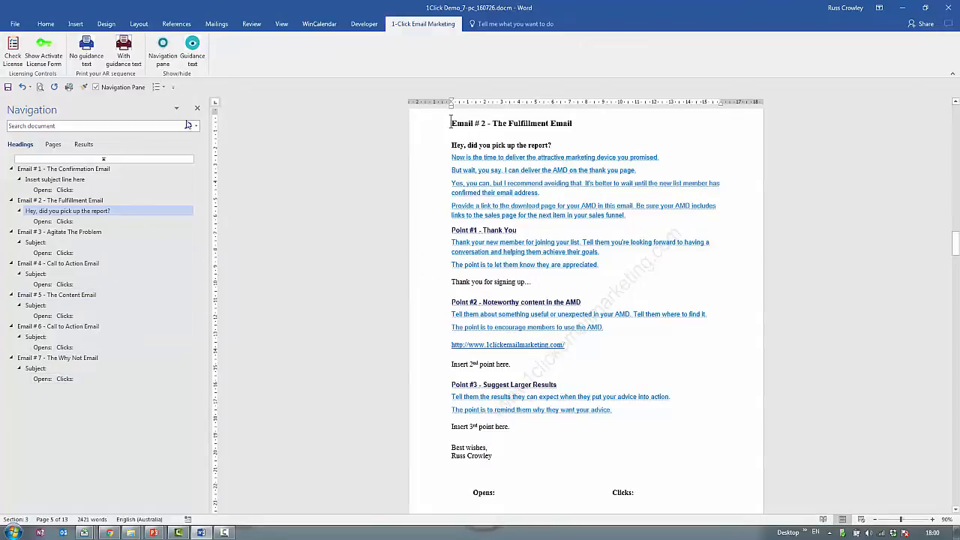
Hide the blue guidance text, and highlight the subject line and the remaining body text of Email # 2.
click(192, 59)
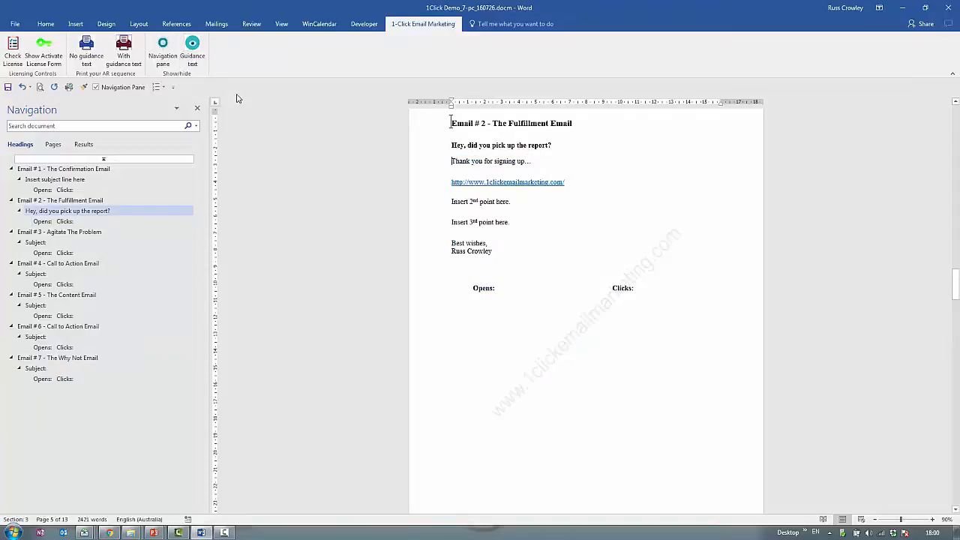
drag(496, 252, 451, 160)
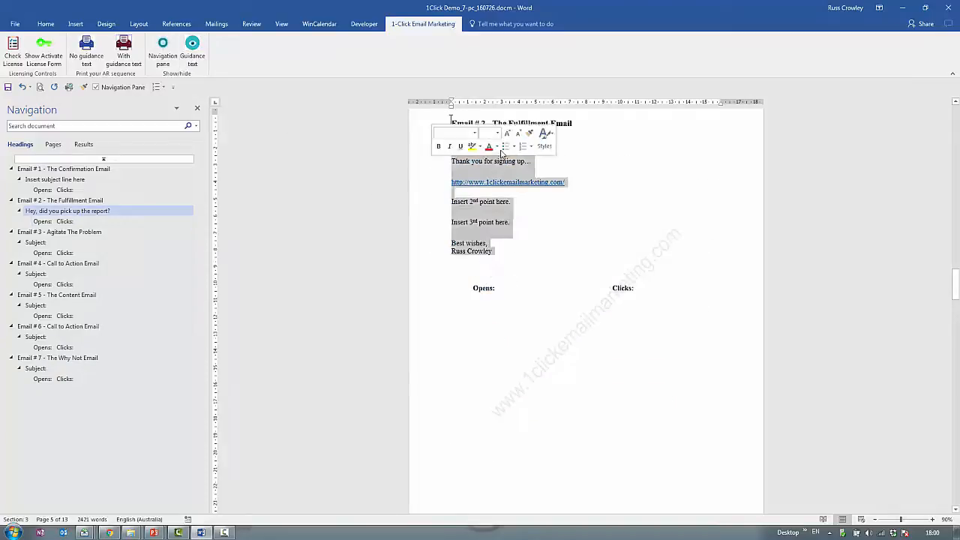
click(571, 154)
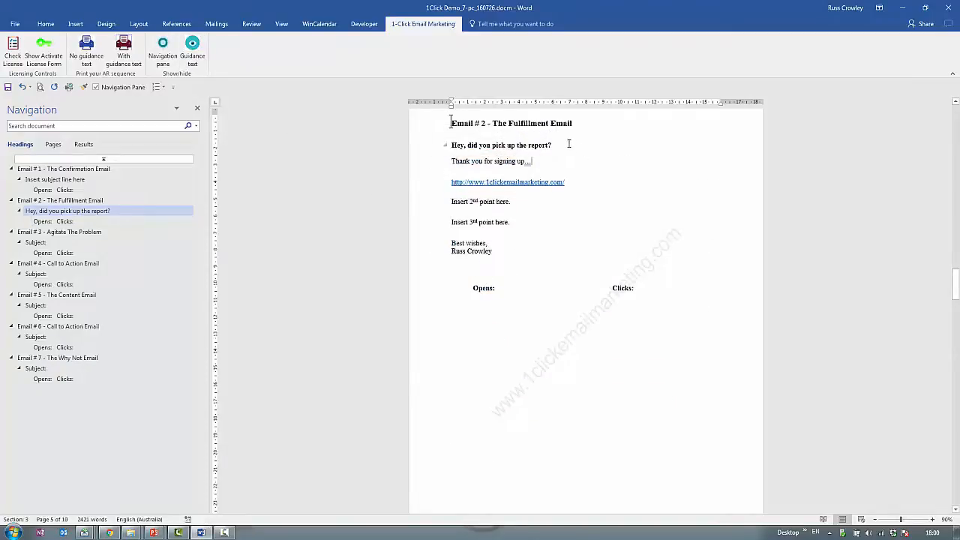
triple_click(568, 144)
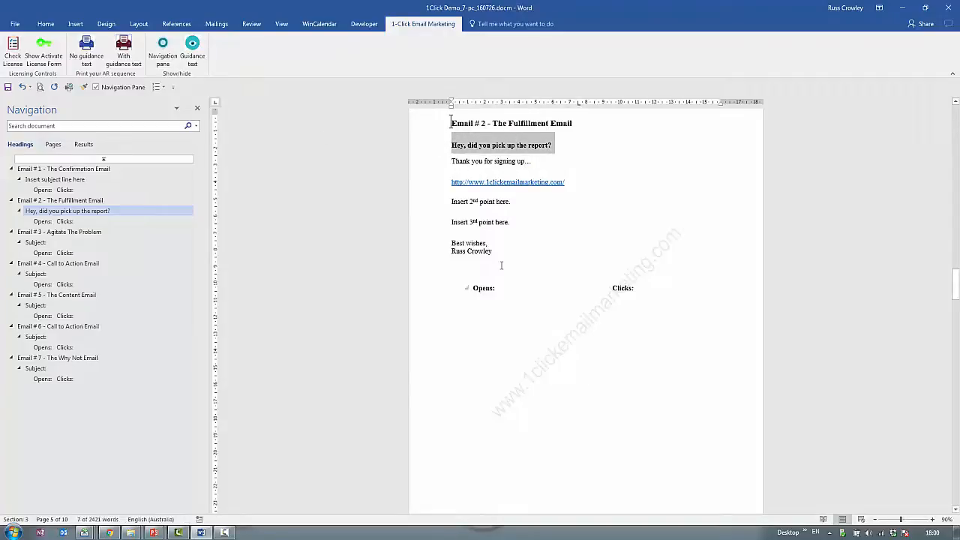
triple_click(457, 210)
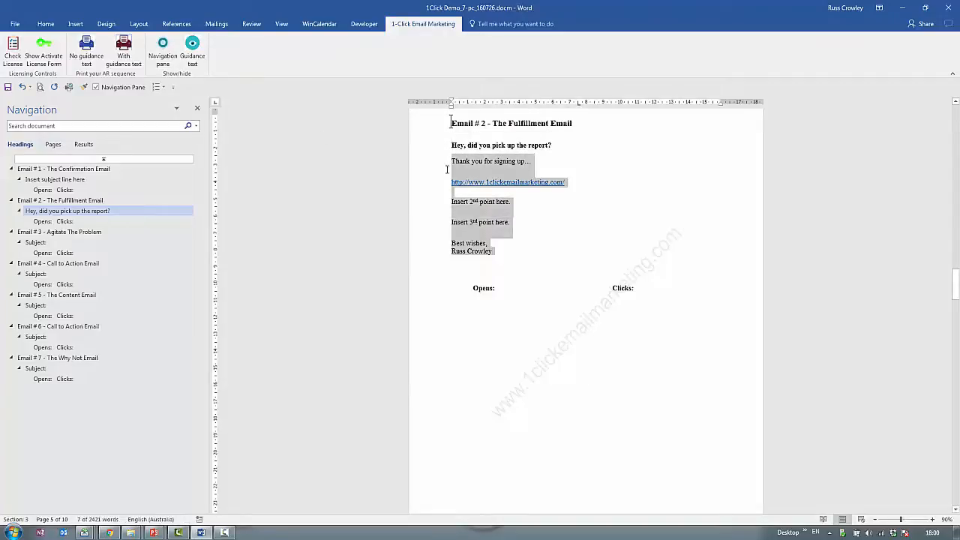
click(523, 218)
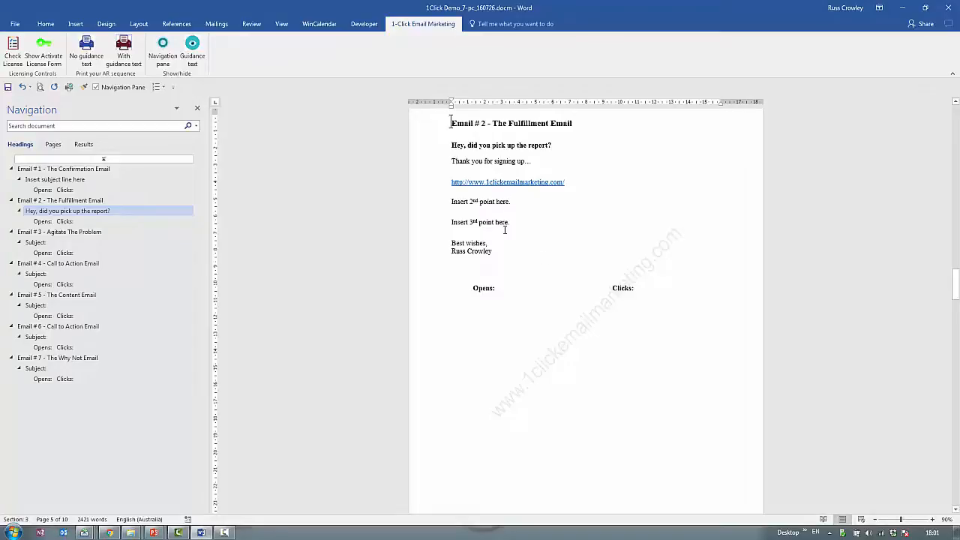
Record 56 opens and 28 clicks for Email # 1 in its tracking line.
scroll(564, 257, down, 3)
click(525, 185)
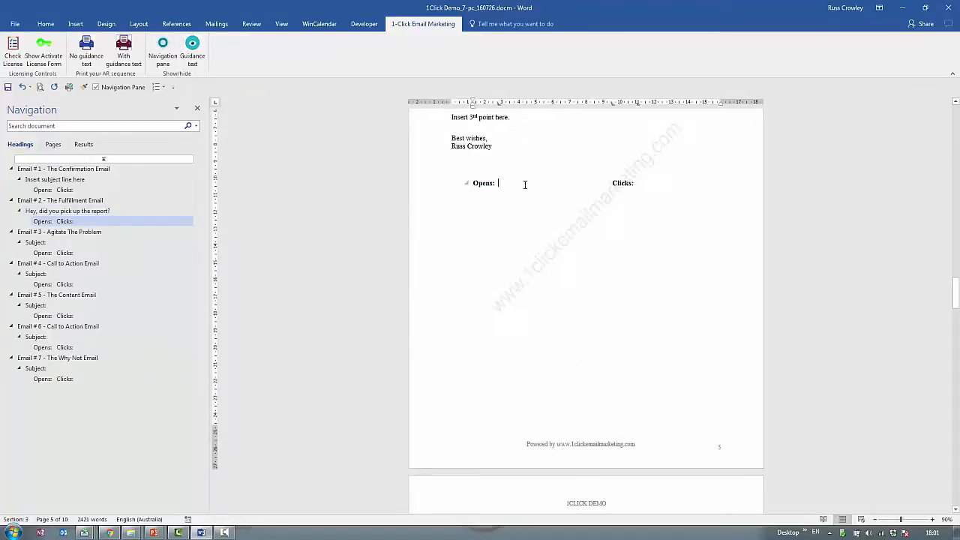
click(83, 190)
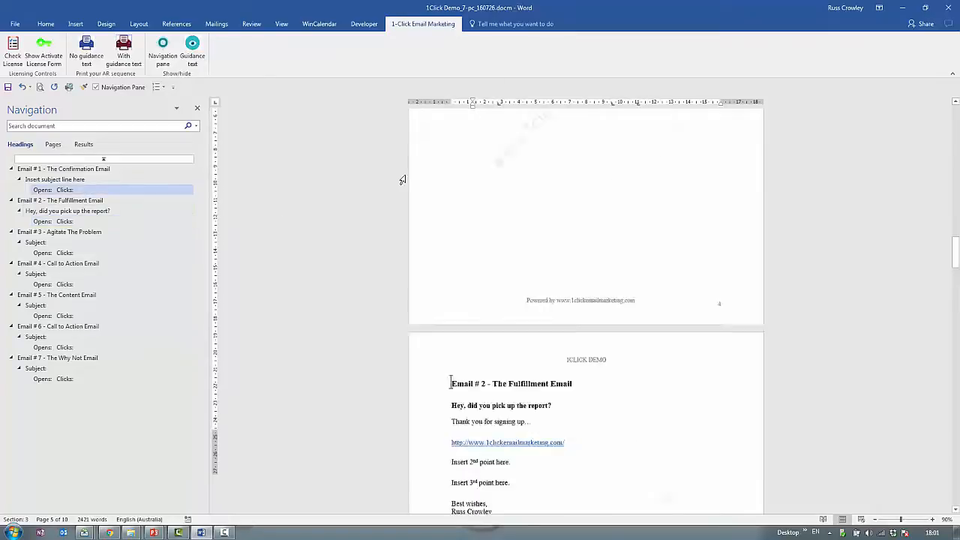
text(56)
click(655, 128)
text(28)
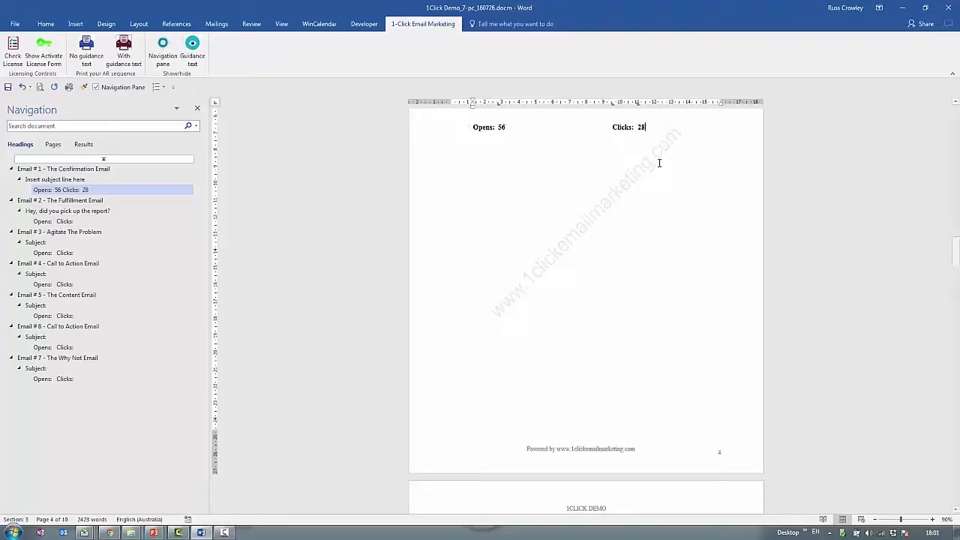
key(Return)
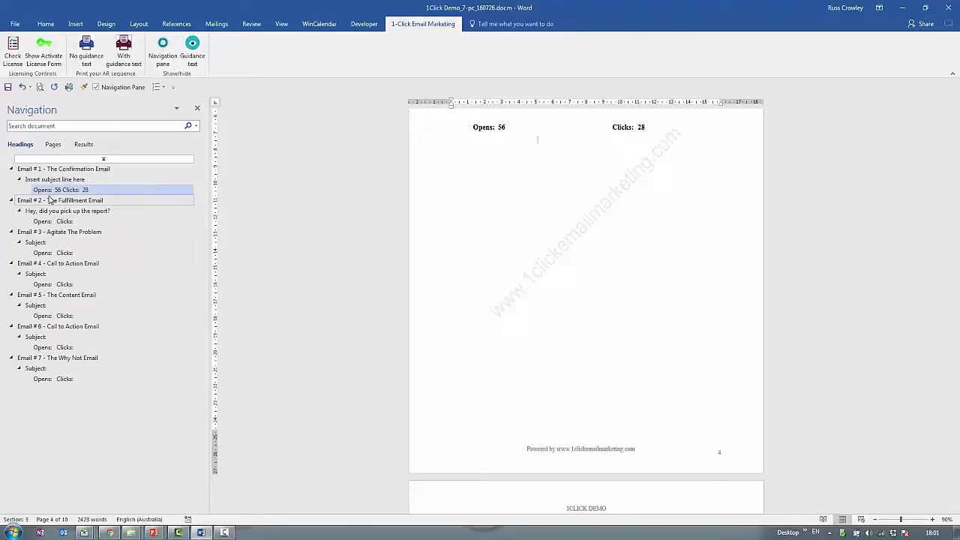
Record 55 opens and 25 clicks for Email # 2 in its tracking line.
click(60, 221)
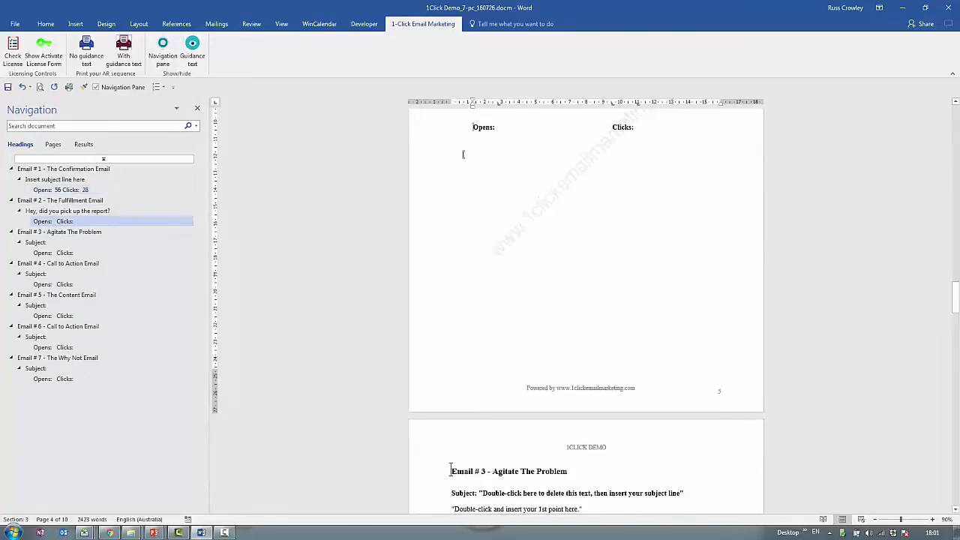
click(513, 127)
text(55)
click(672, 123)
text(25)
Record 38 opens and 32 clicks for Email # 3 in its tracking line.
click(57, 253)
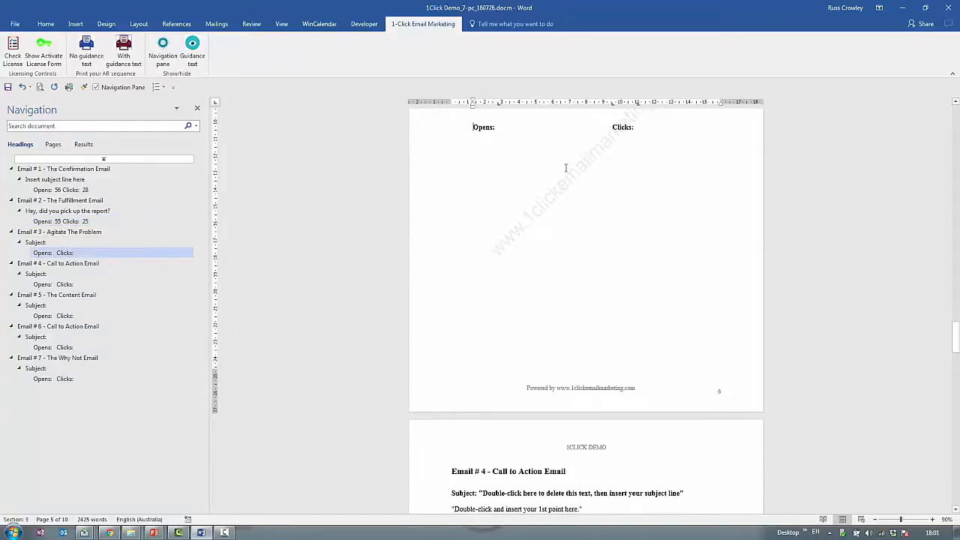
click(539, 126)
text(38)
text(32)
drag(508, 126, 496, 125)
click(537, 140)
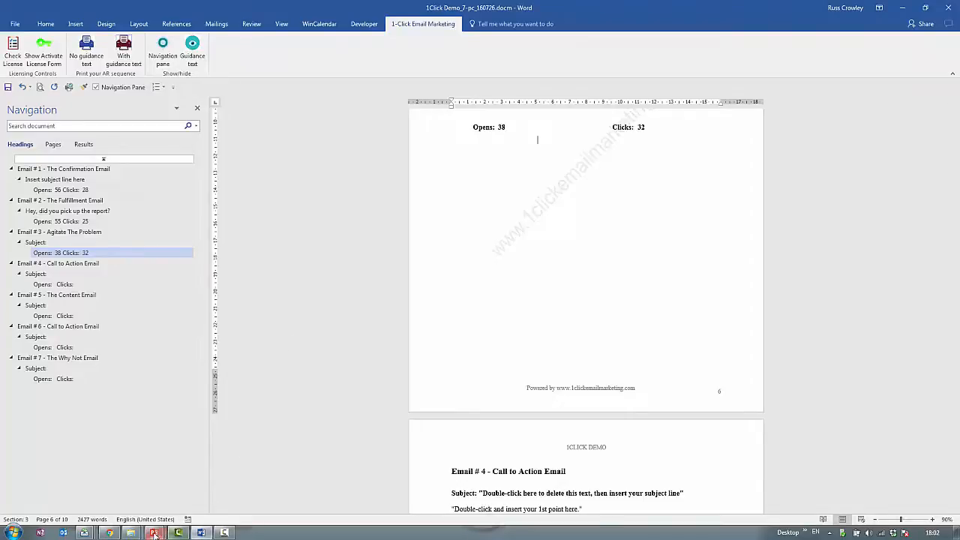
Switch to the running PowerPoint slide show and advance to the List Building Explained slide.
mouse_move(156, 533)
click(246, 503)
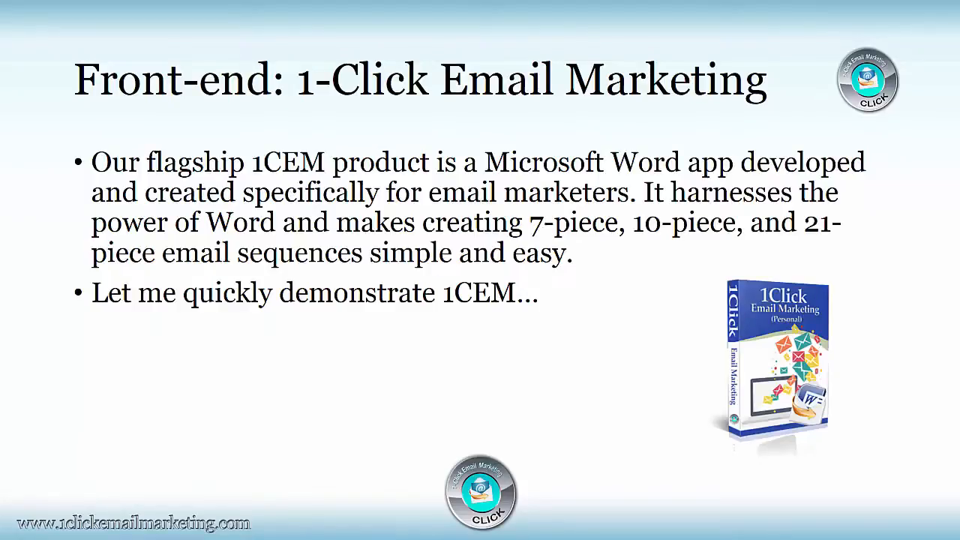
key(Right)
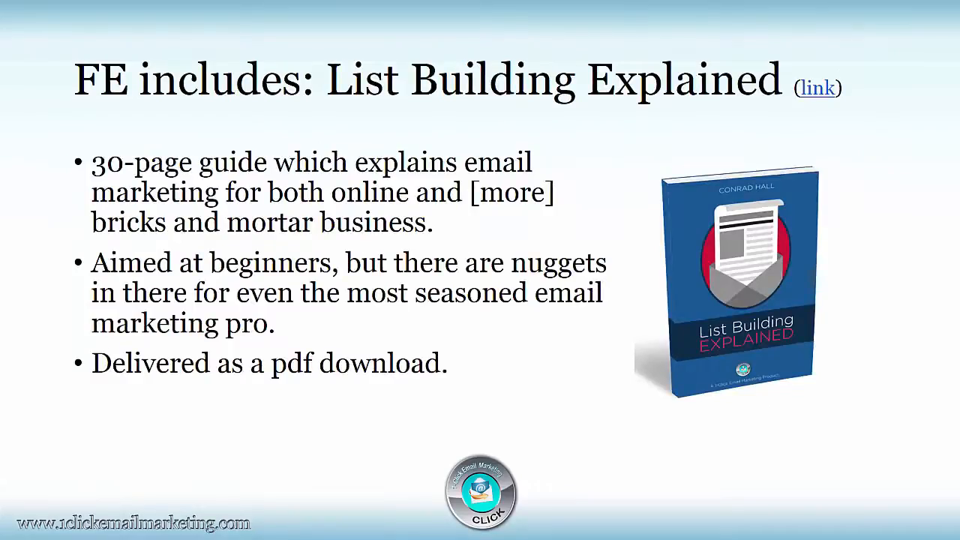